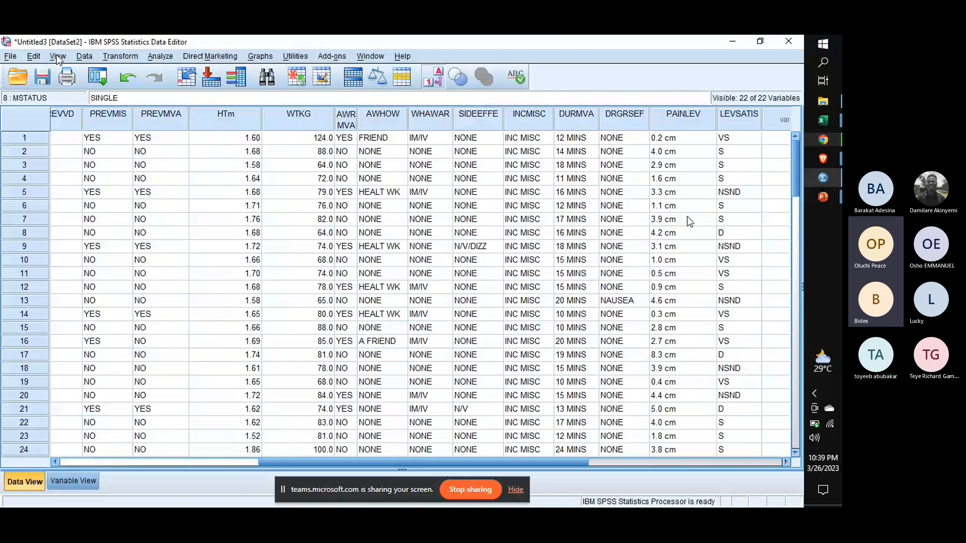
Create a new blank dataset and inspect its empty data sheet and variable definition sheet
left_click(10, 56)
mouse_move(23, 72)
left_click(204, 73)
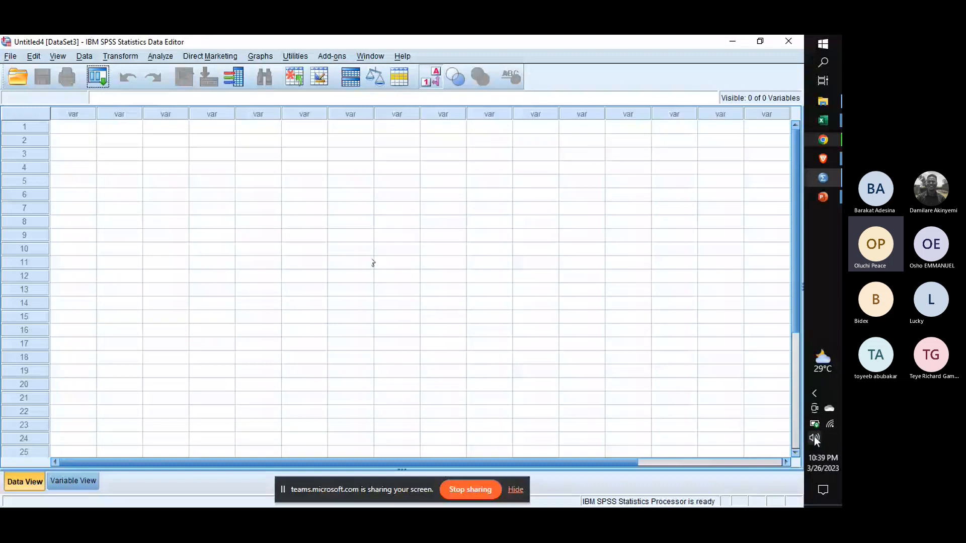
left_click(59, 484)
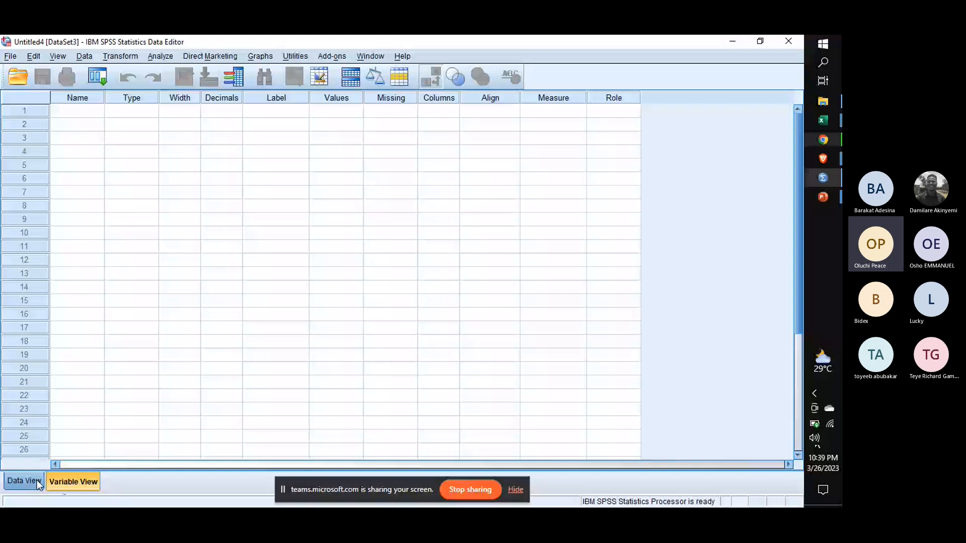
left_click(37, 480)
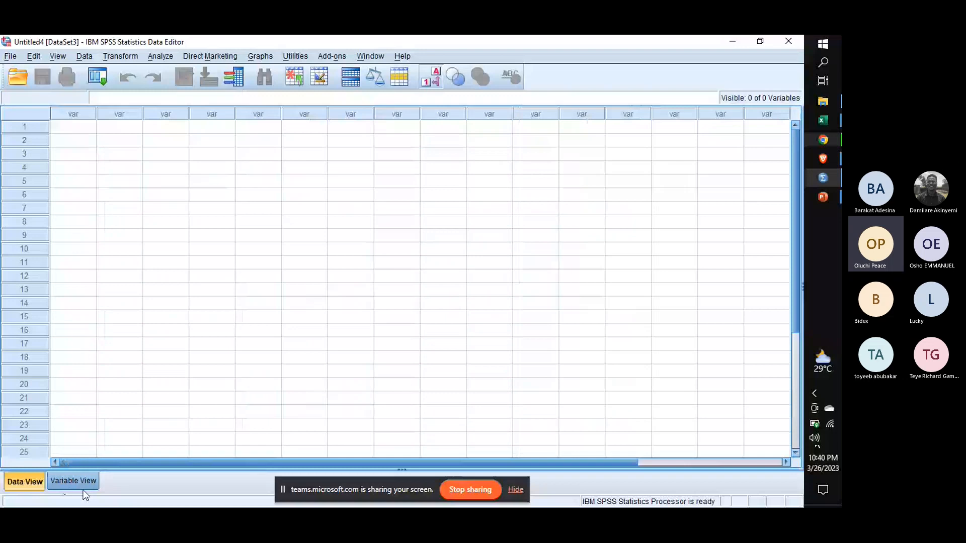
left_click(75, 483)
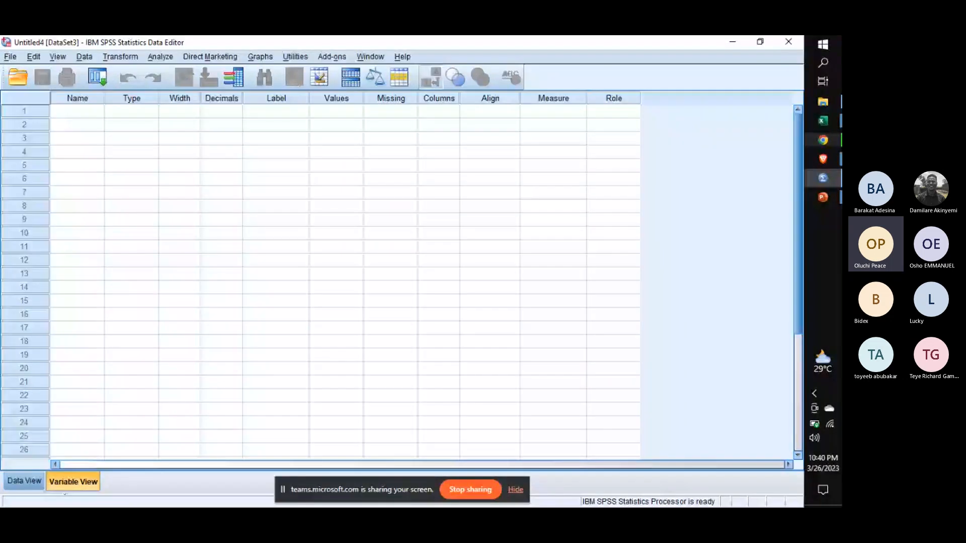
Return to the Untitled3 dataset and compare its data records with its variable definitions
mouse_move(816, 184)
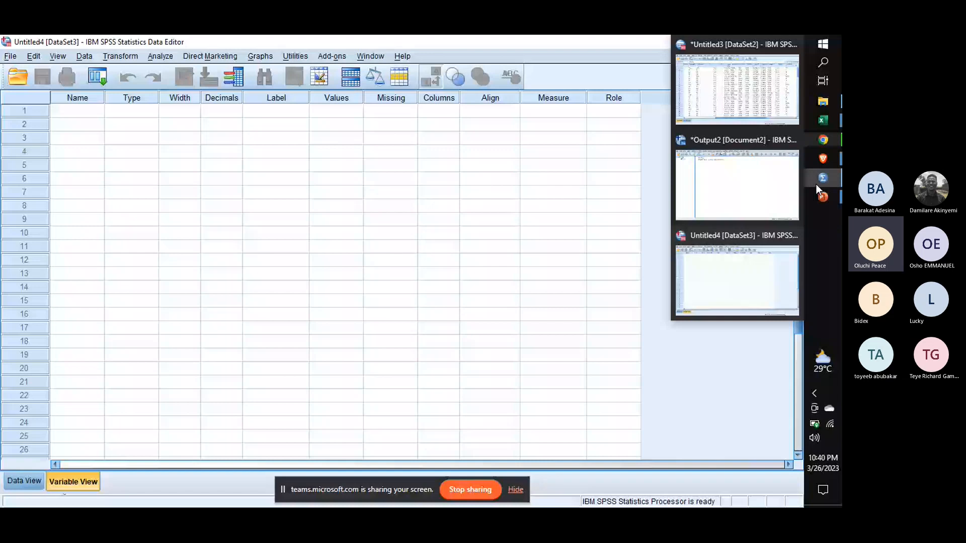
left_click(737, 88)
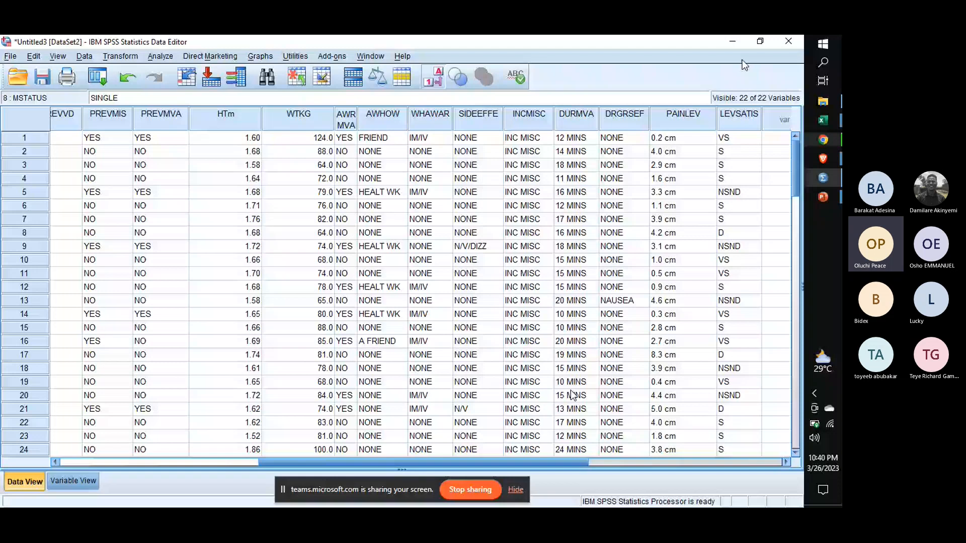
left_click_drag(571, 395, 89, 486)
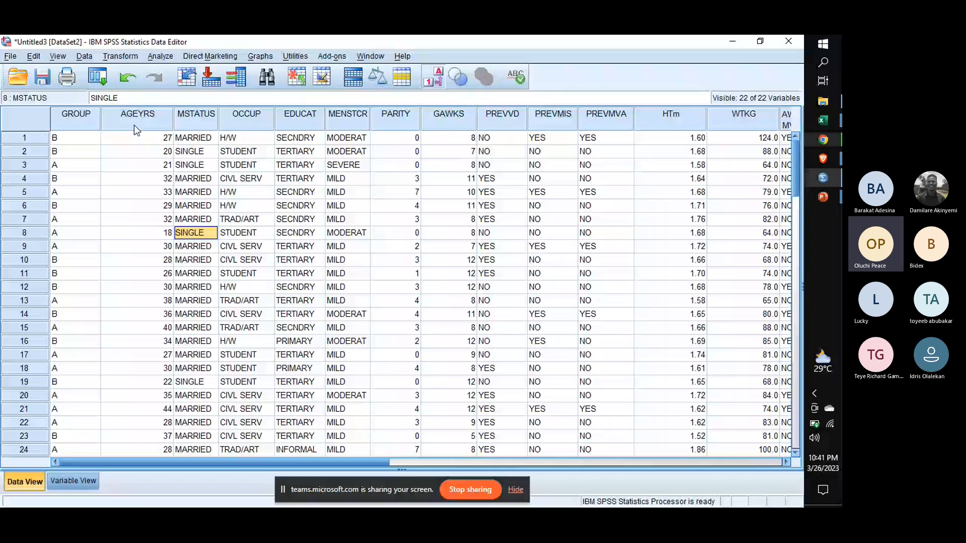
left_click(71, 479)
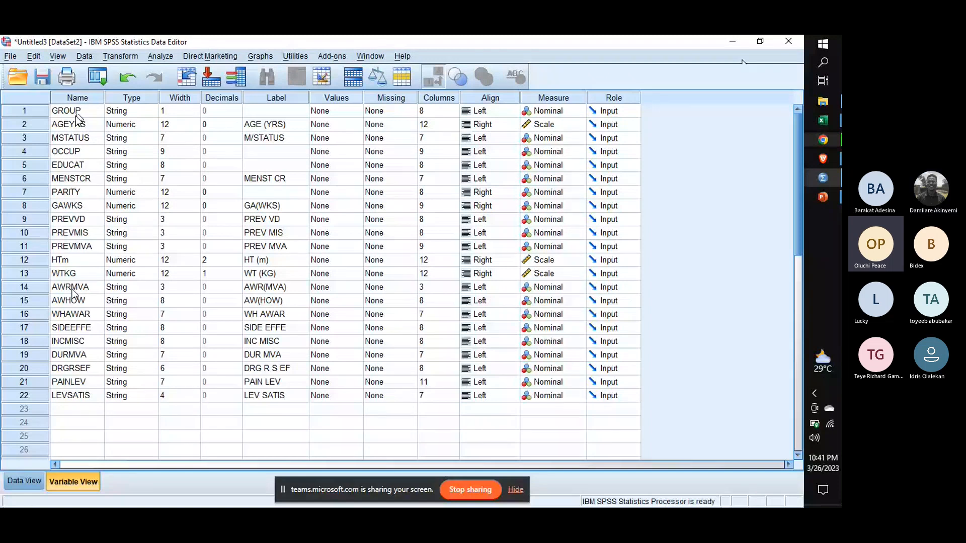
left_click(26, 481)
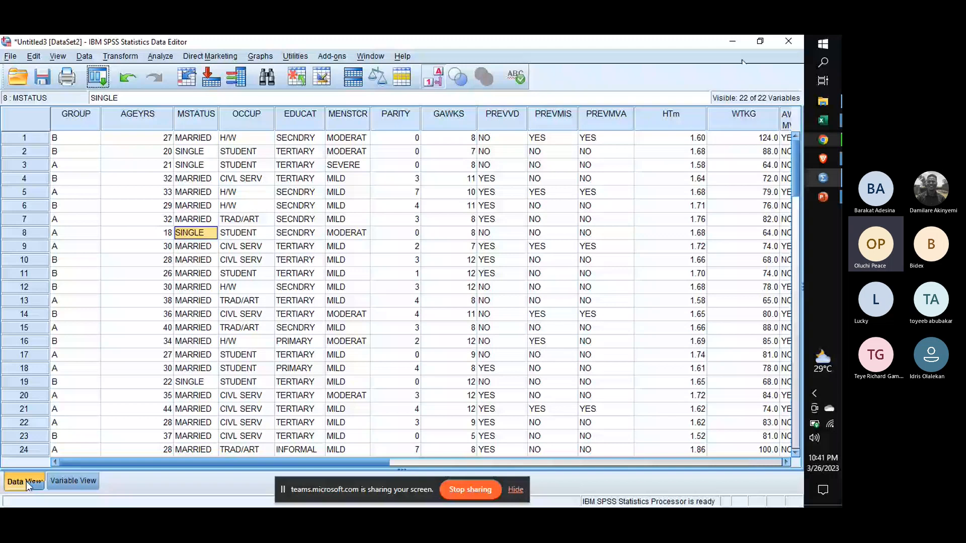
left_click(70, 483)
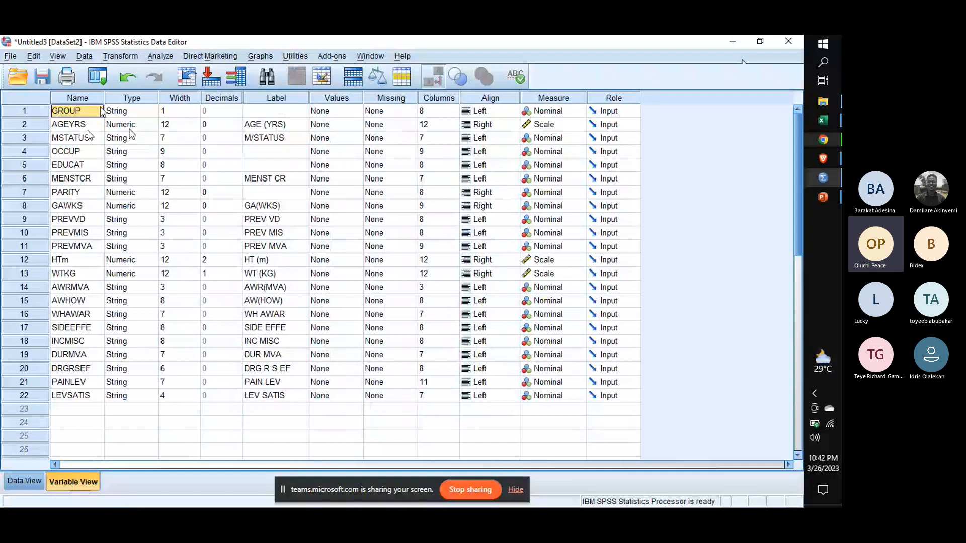
Review the available variable types for GROUP and leave its type setting without changes
left_click(123, 111)
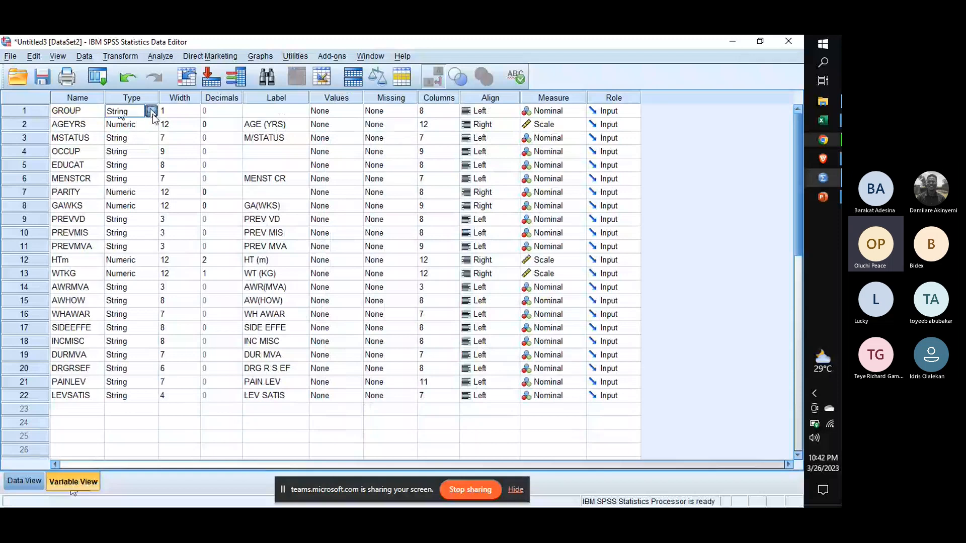
left_click(152, 111)
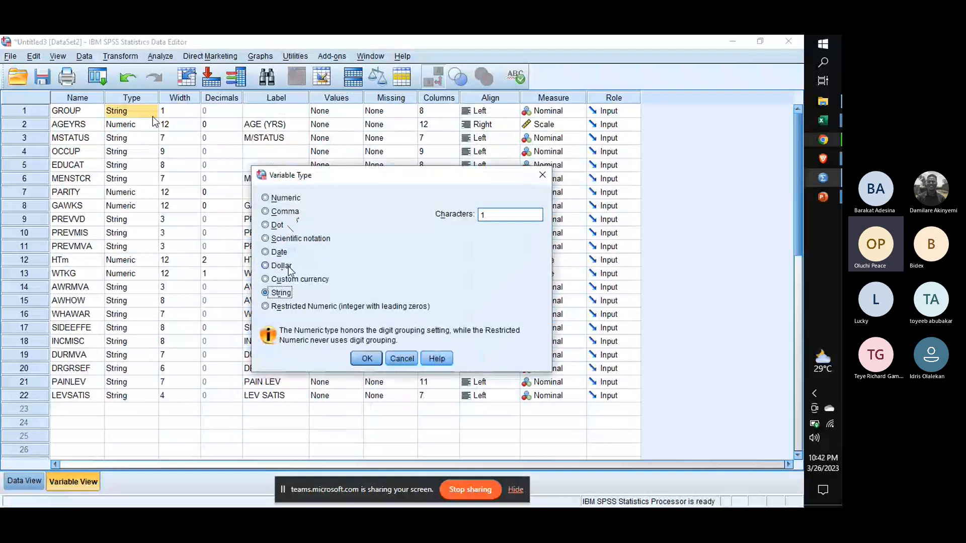
left_click(403, 359)
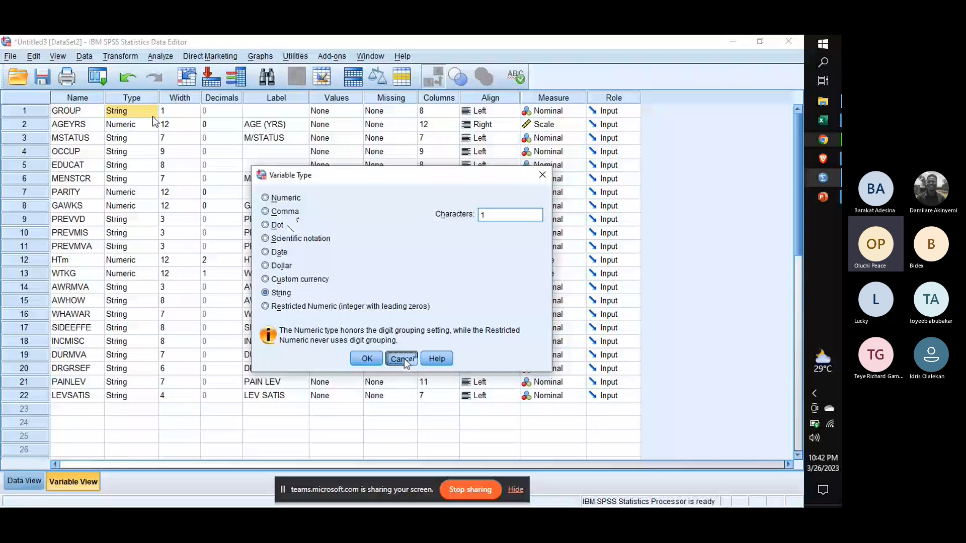
left_click(403, 358)
Examine the Width, Decimals and Label attributes of the variables, checking the decimals against the HTm data
left_click(172, 97)
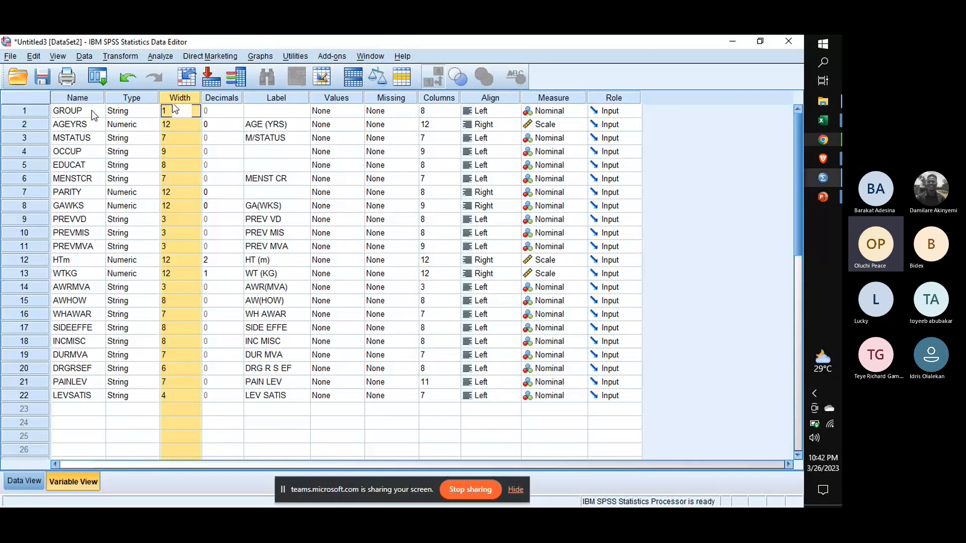
left_click(171, 123)
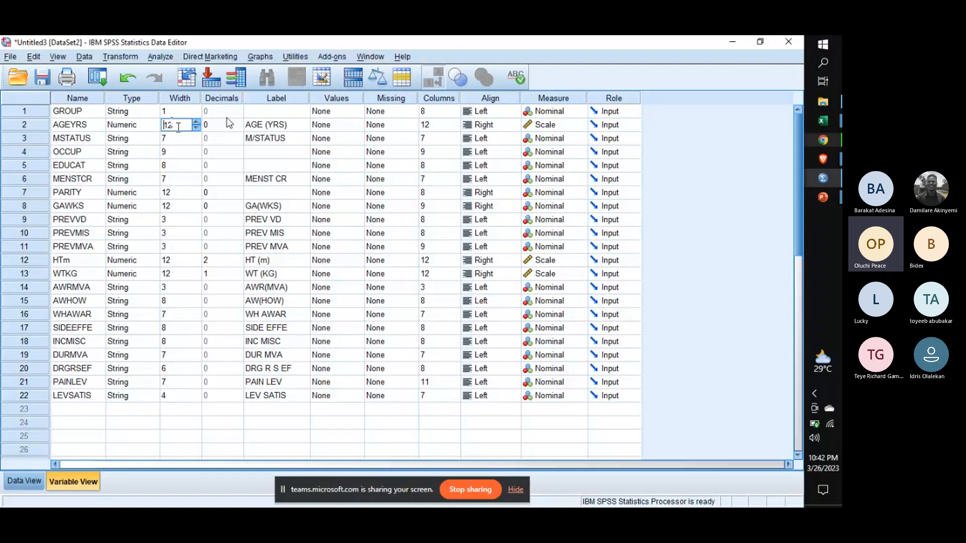
left_click(224, 102)
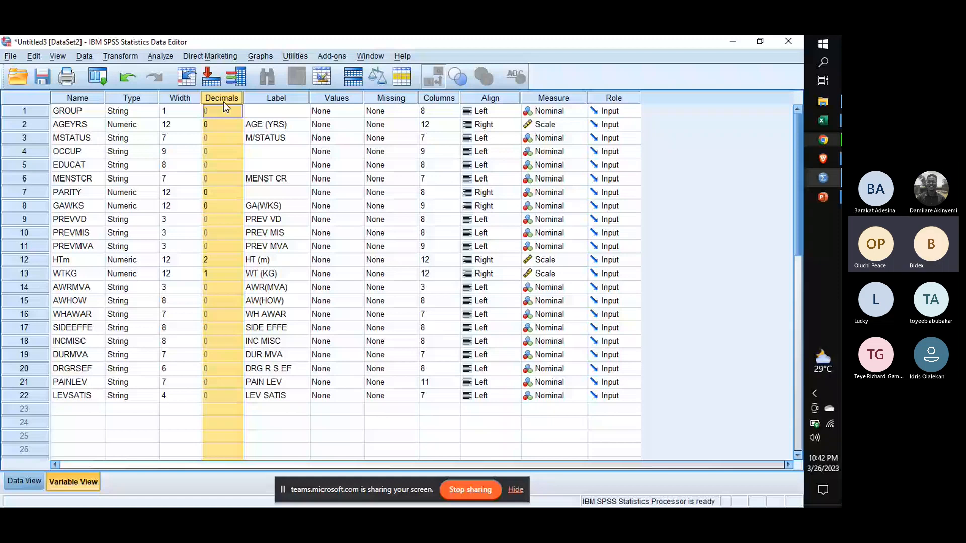
left_click(37, 482)
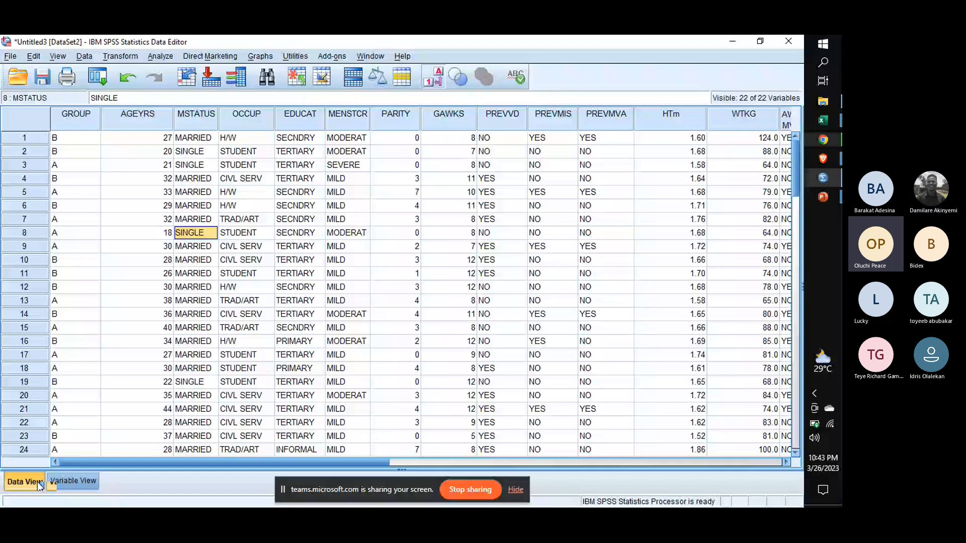
left_click(697, 119)
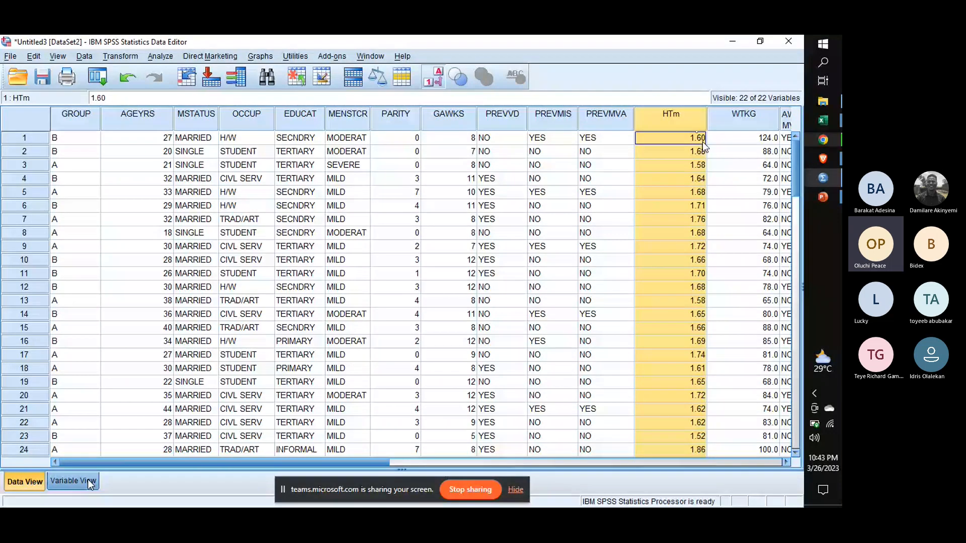
key("ctrl+t")
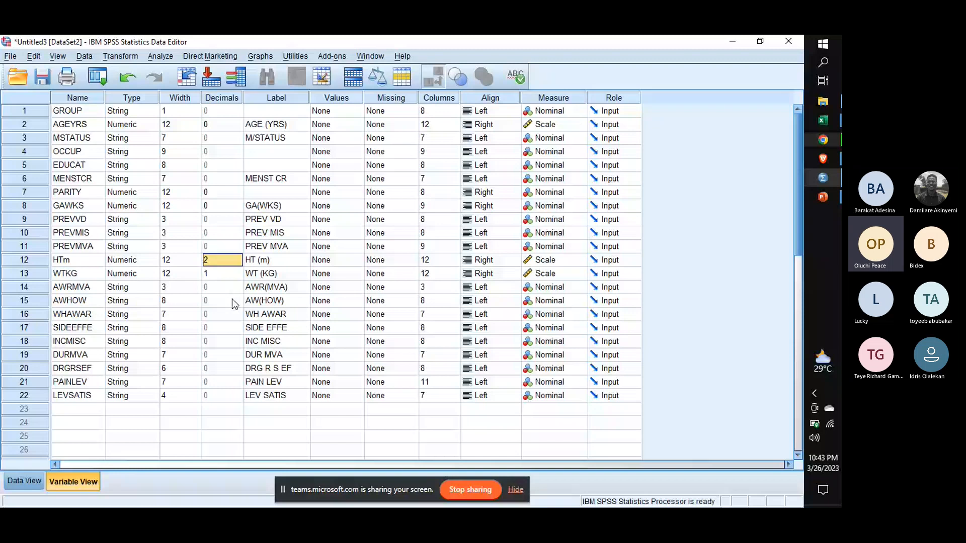
left_click(285, 100)
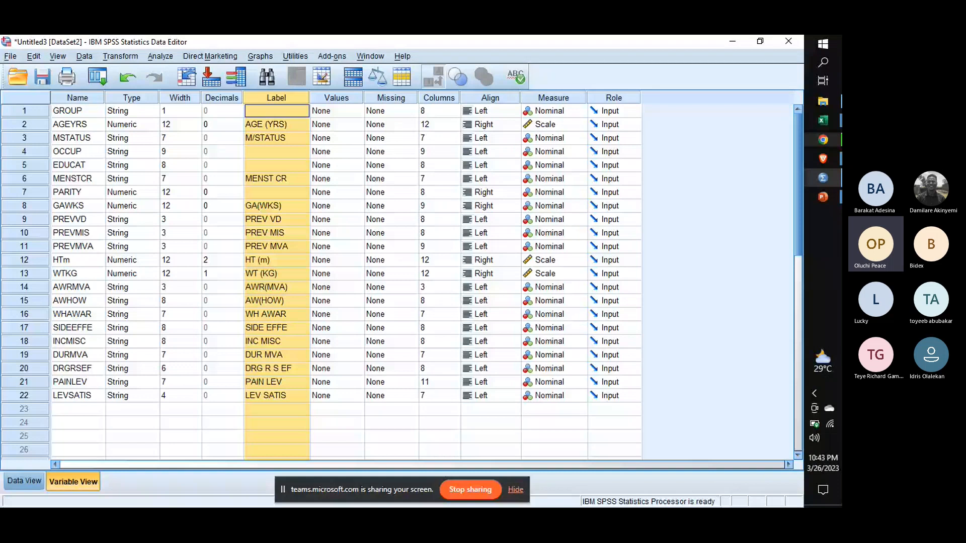
Try to rename the GROUP variable by re-entering its name as group, and dismiss the resulting message
double_click(82, 110)
key("BackSpace")
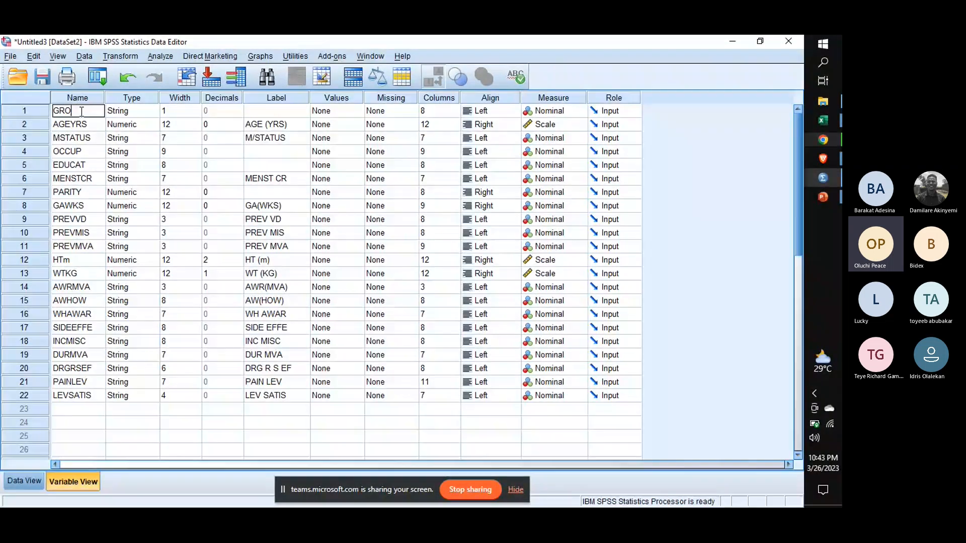
key("BackSpace")
key("BackSpace")
key("BackSpace")
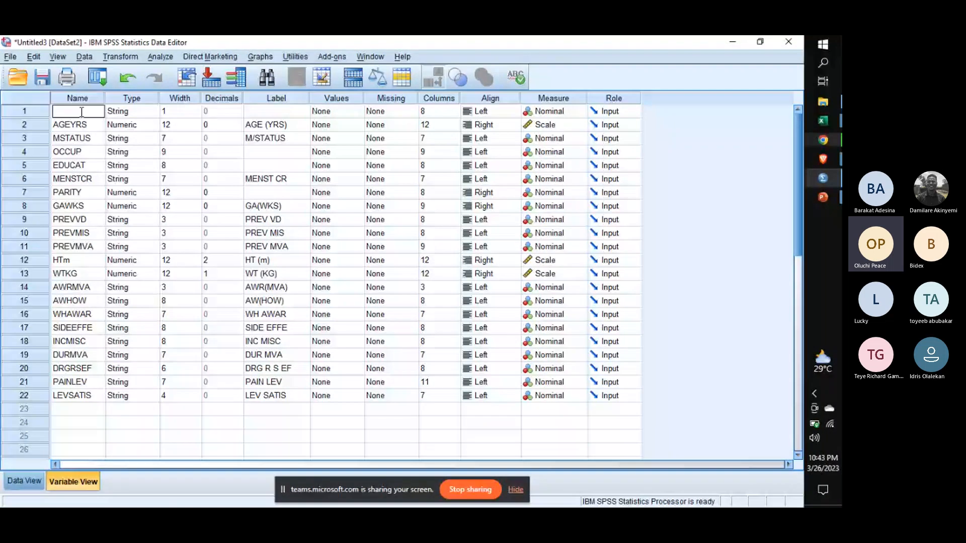
type("gr")
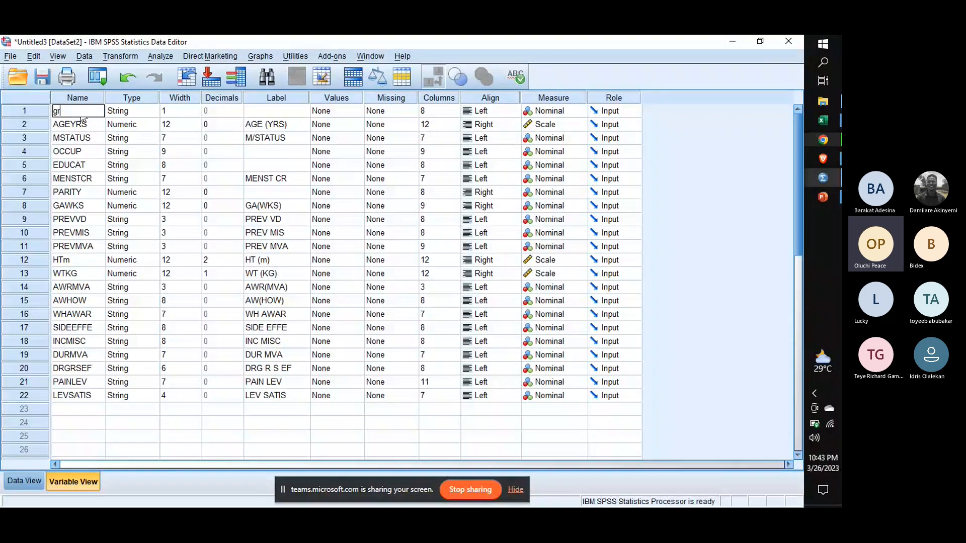
type("oup")
key("Return")
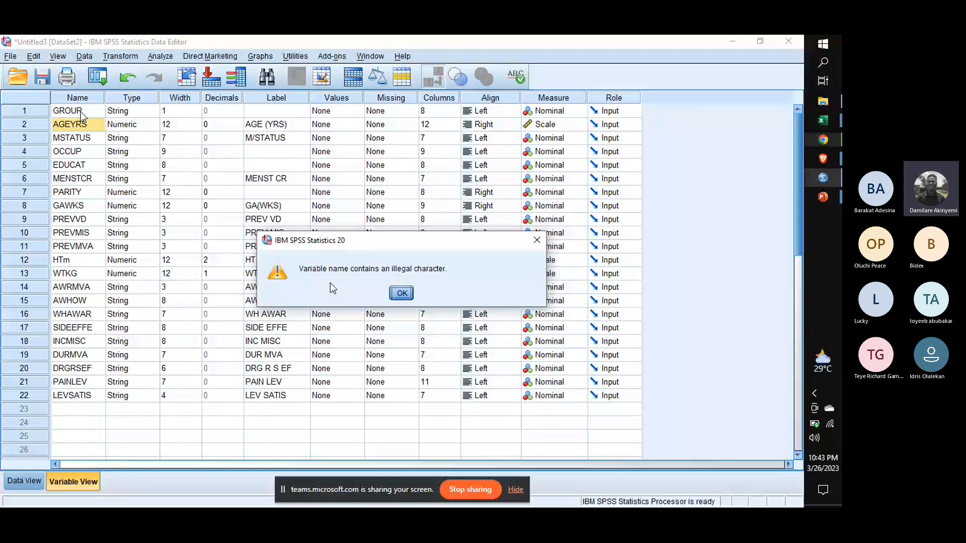
left_click(402, 294)
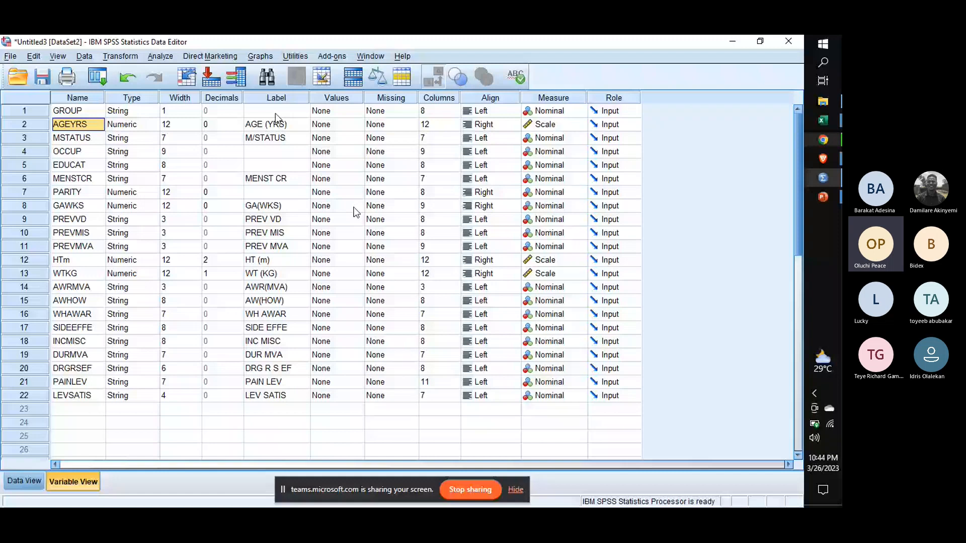
Rename the AGEYRS variable as AGE_YRS
double_click(73, 127)
type("_")
key("Return")
Try to replace the underscore in the AGE_YRS variable name with another character
double_click(76, 123)
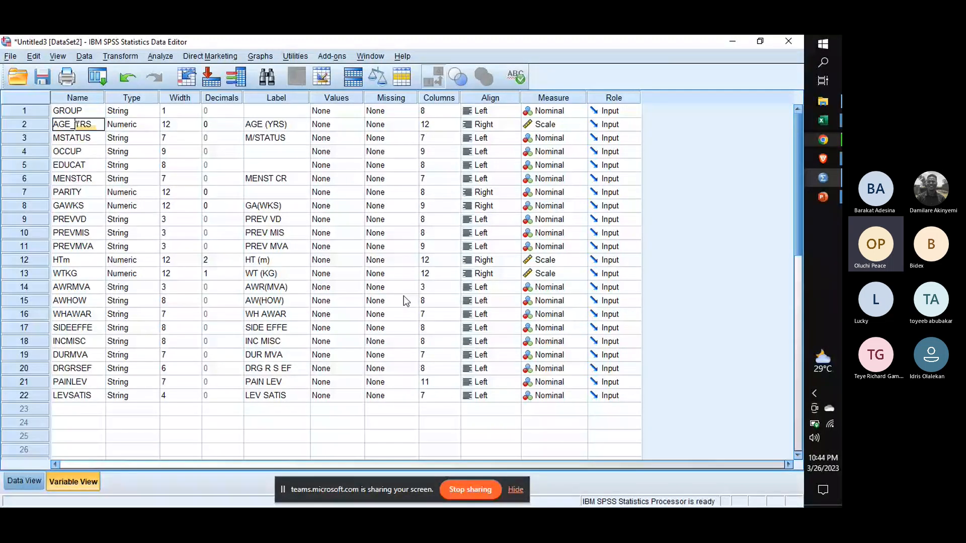
key("BackSpace")
key("Return")
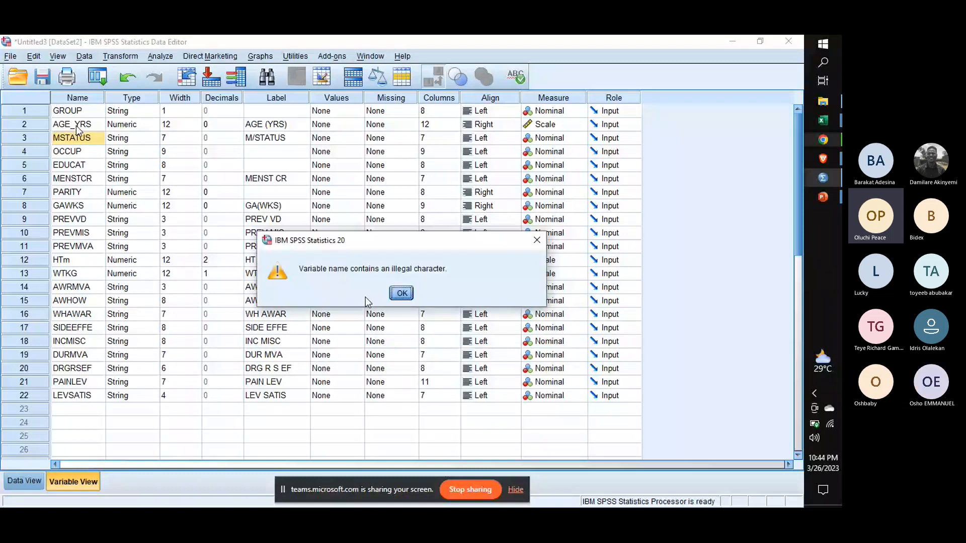
key("Return")
key("Up")
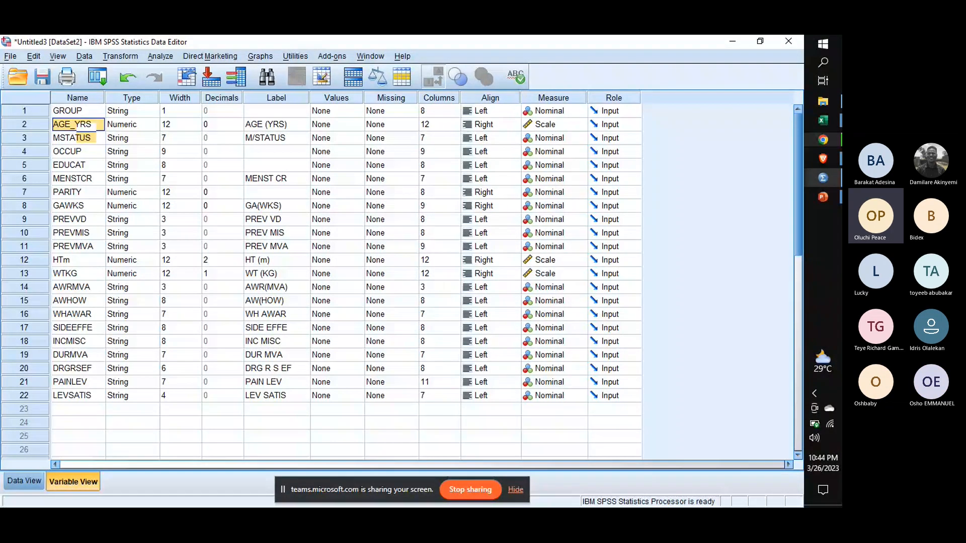
Remove the underscore from the age variable's name so it reads AGEYRS
double_click(77, 124)
key("BackSpace")
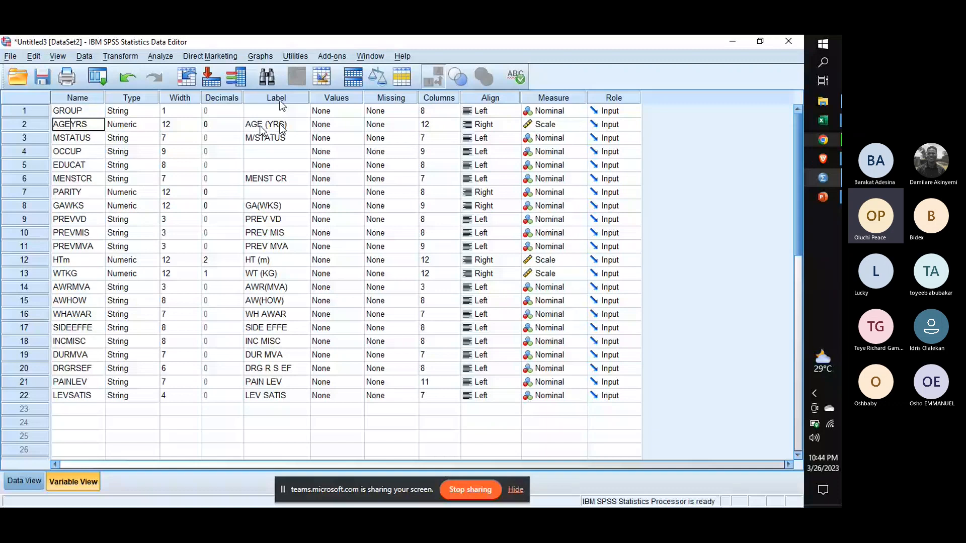
left_click(99, 143)
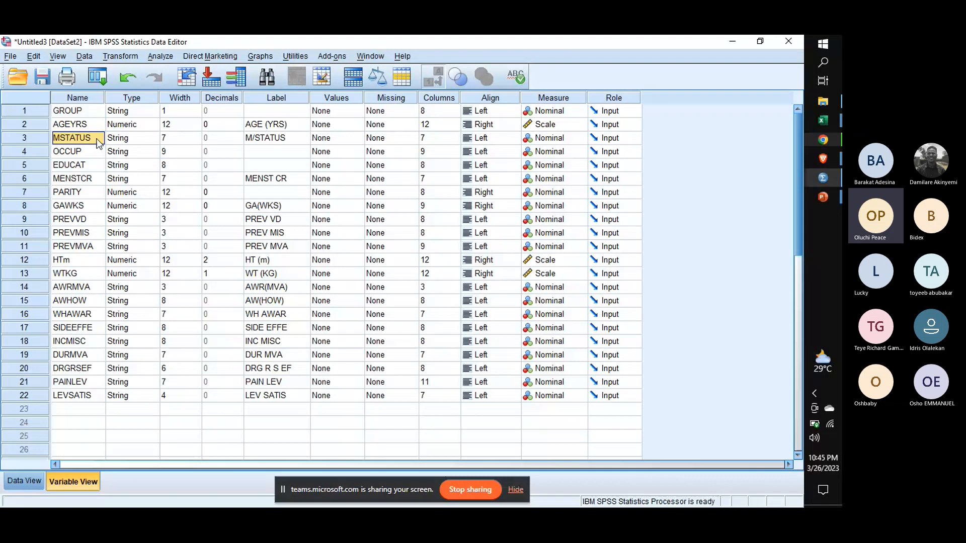
Examine the labels of MSTATUS and PAINLEV, and view the Value Labels settings for AGEYRS without adding any
left_click(276, 141)
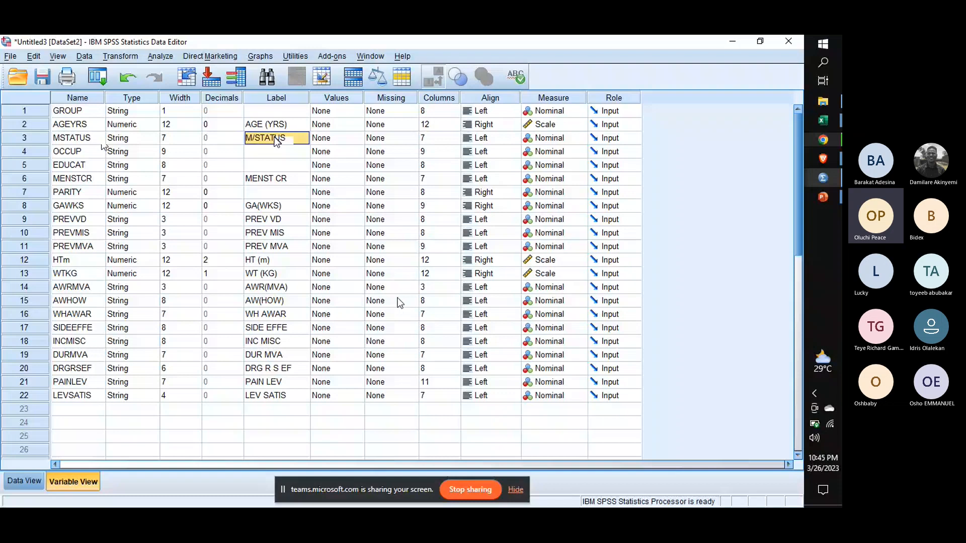
left_click(25, 383)
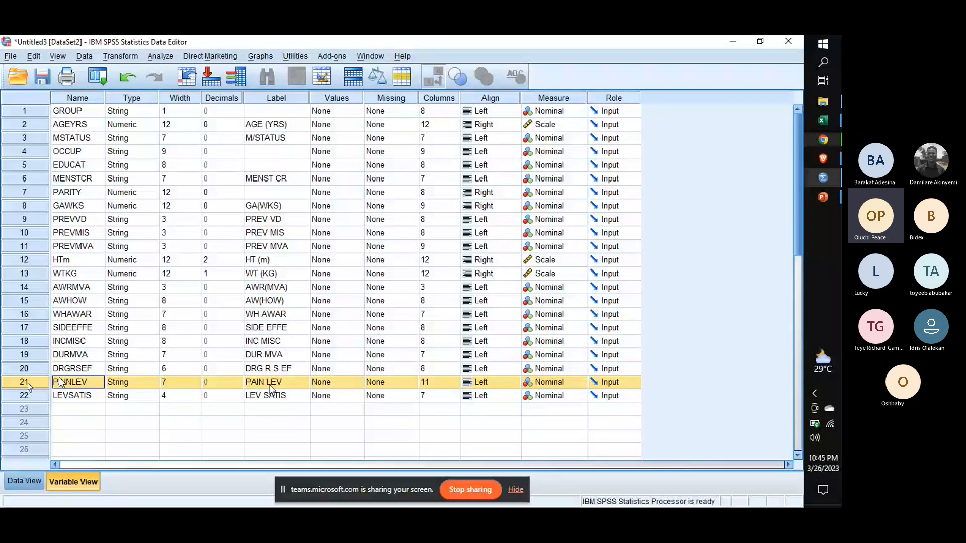
left_click(342, 125)
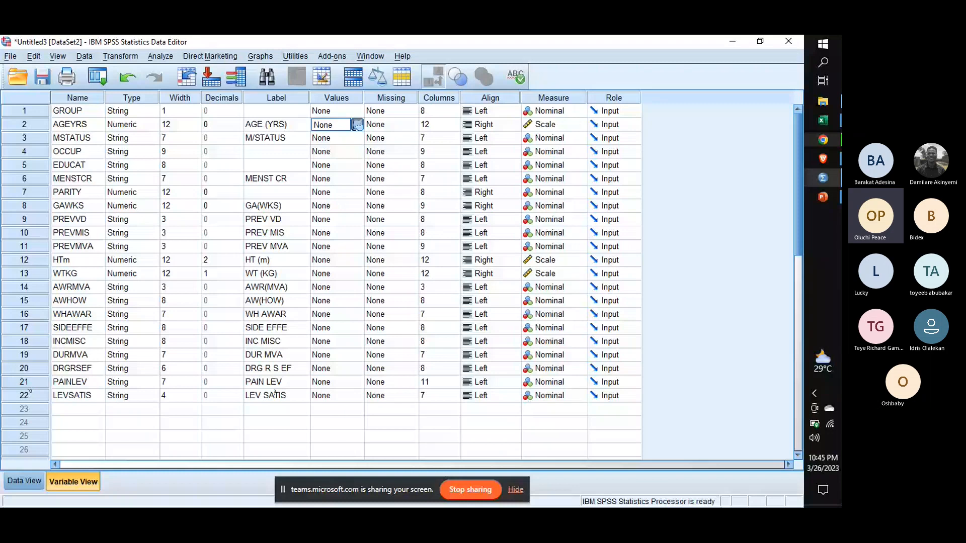
left_click(357, 125)
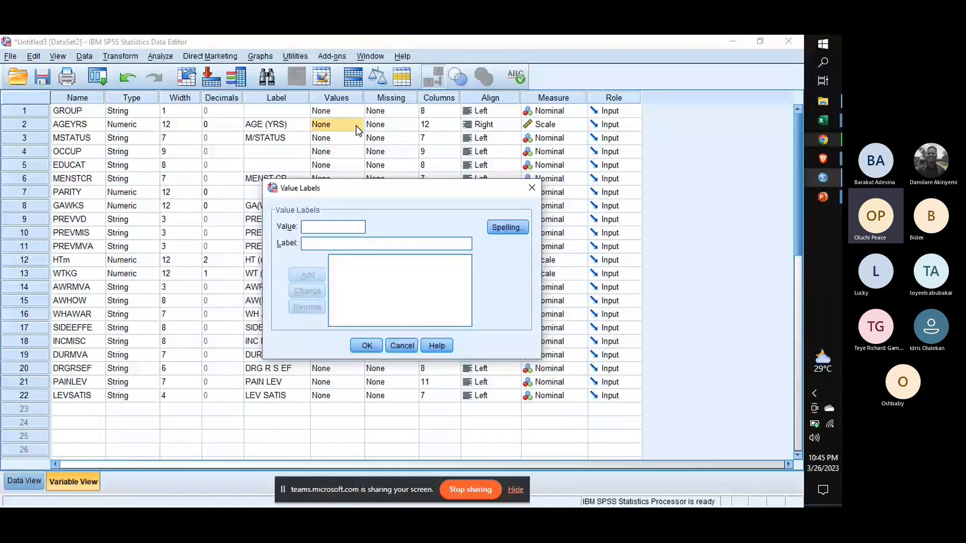
left_click(532, 189)
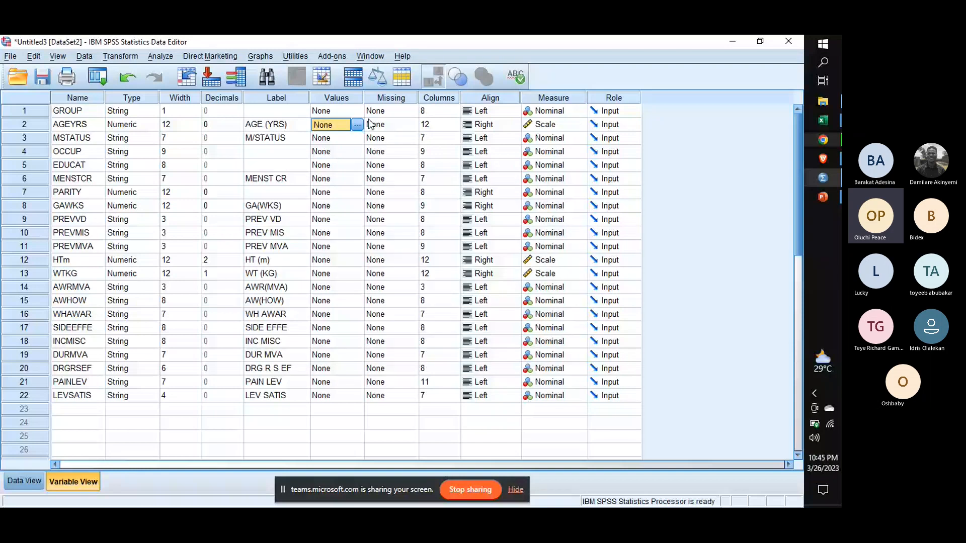
Try adding a value label of 1 for value 12 to the AGEYRS variable, and close the Value Labels settings without applying it
left_click(350, 123)
left_click(352, 123)
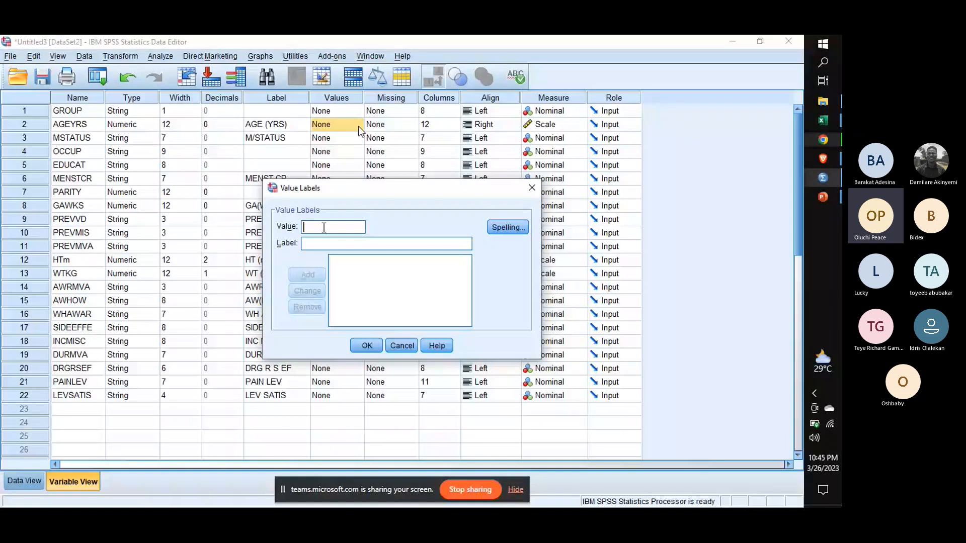
type("12")
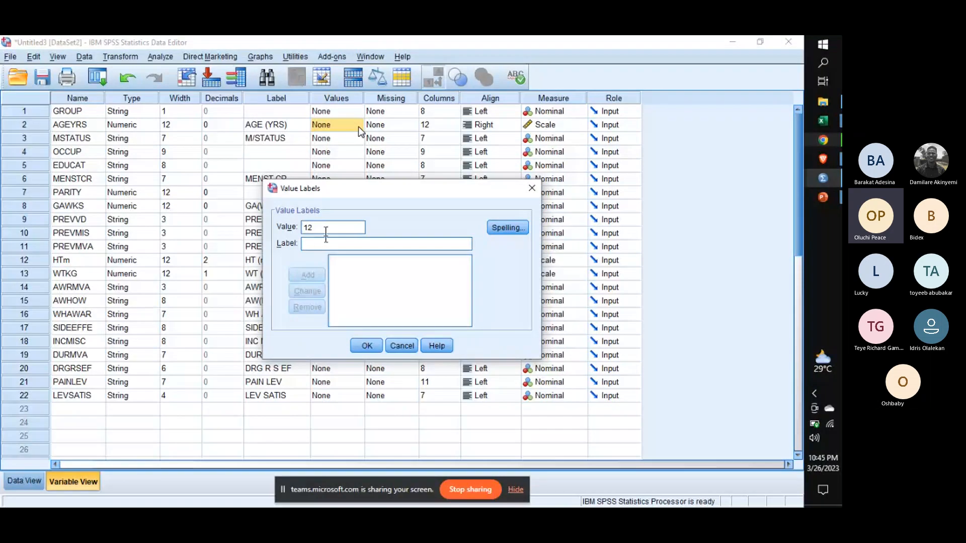
type("-")
key("BackSpace")
key("BackSpace")
key("BackSpace")
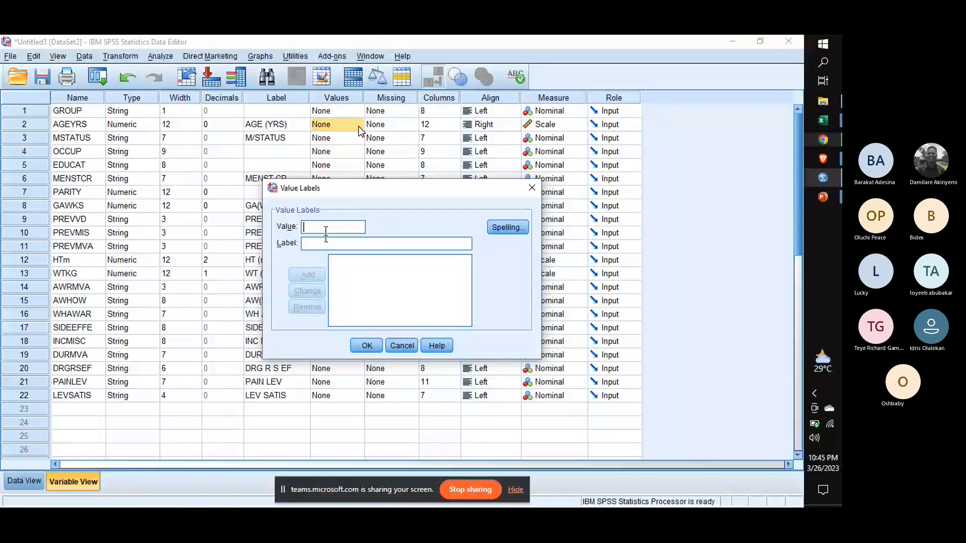
type("12")
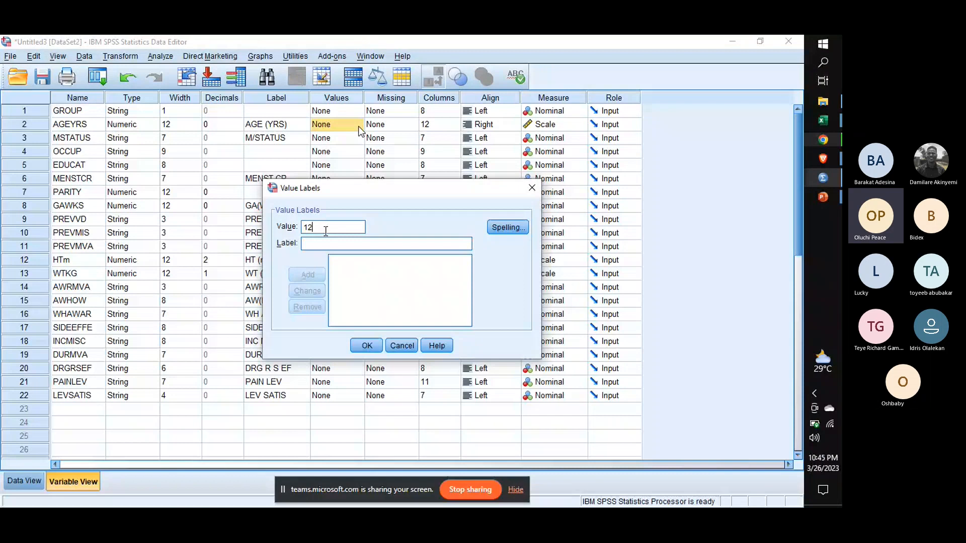
key("Tab")
type("1")
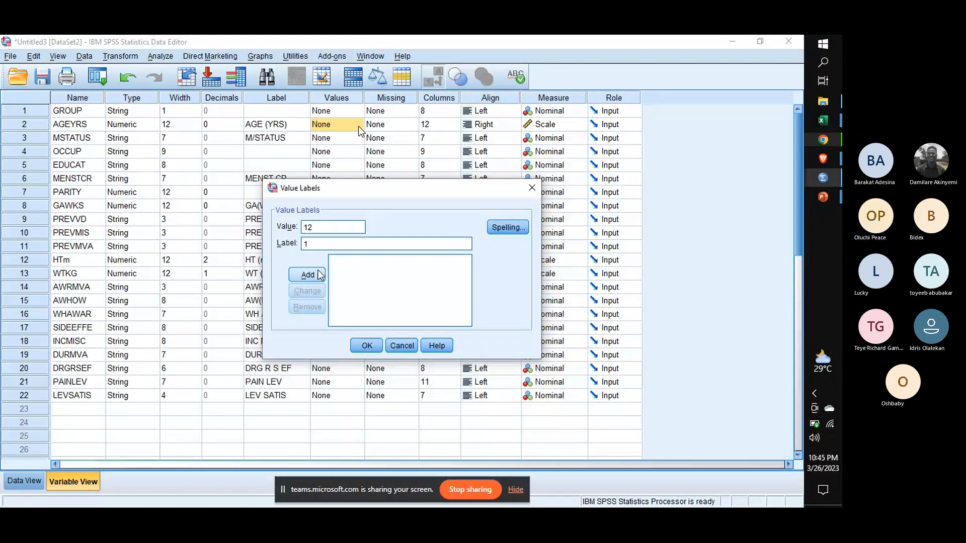
left_click(320, 275)
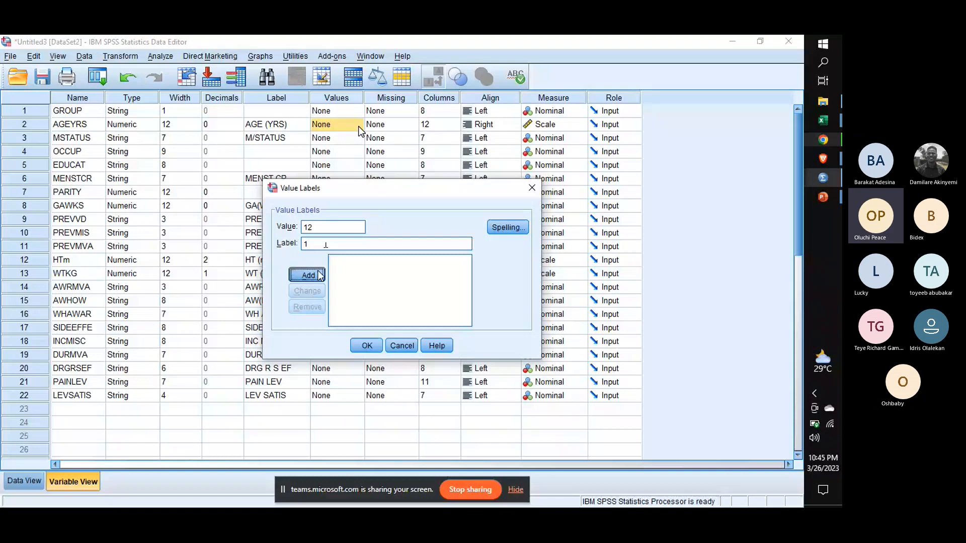
left_click(320, 275)
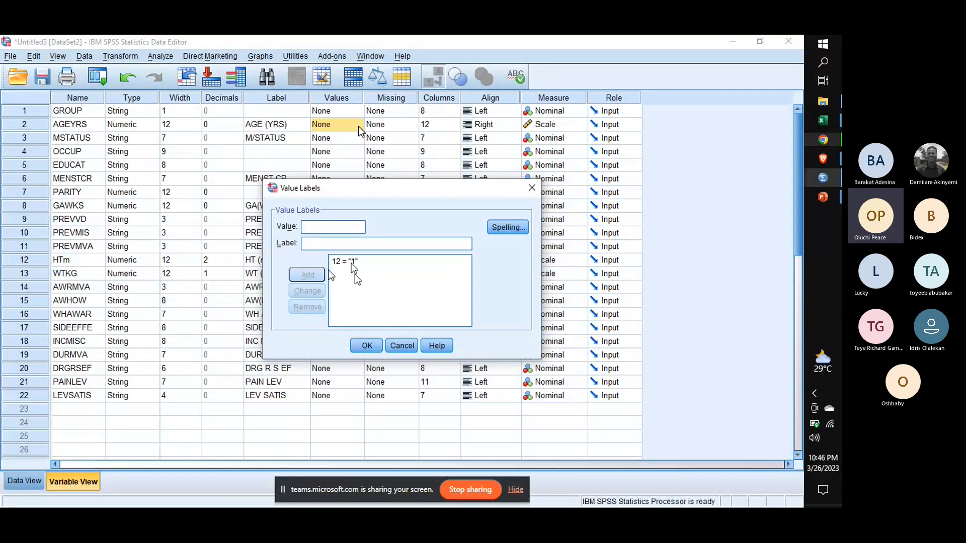
left_click(358, 266)
left_click(532, 188)
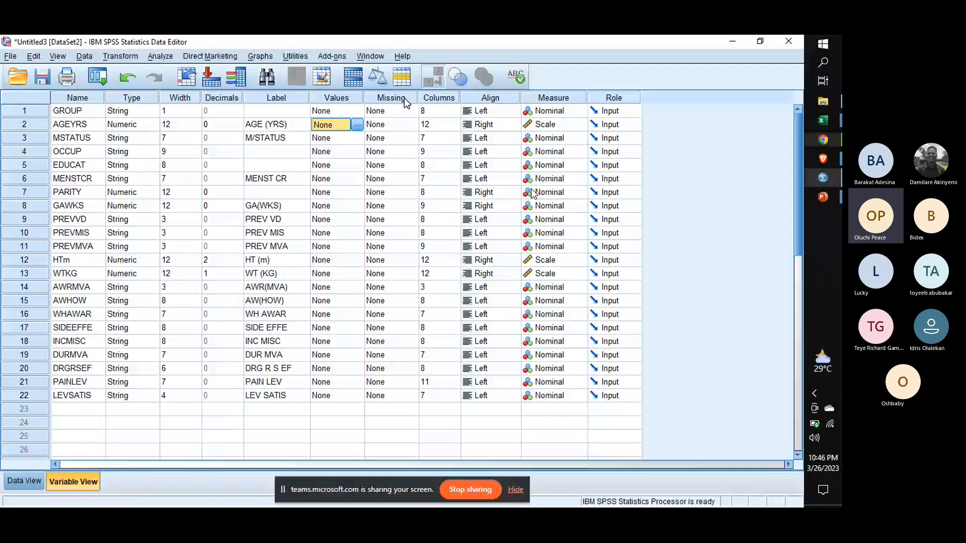
Select the Measure column to point out the variables' measurement levels
left_click(542, 99)
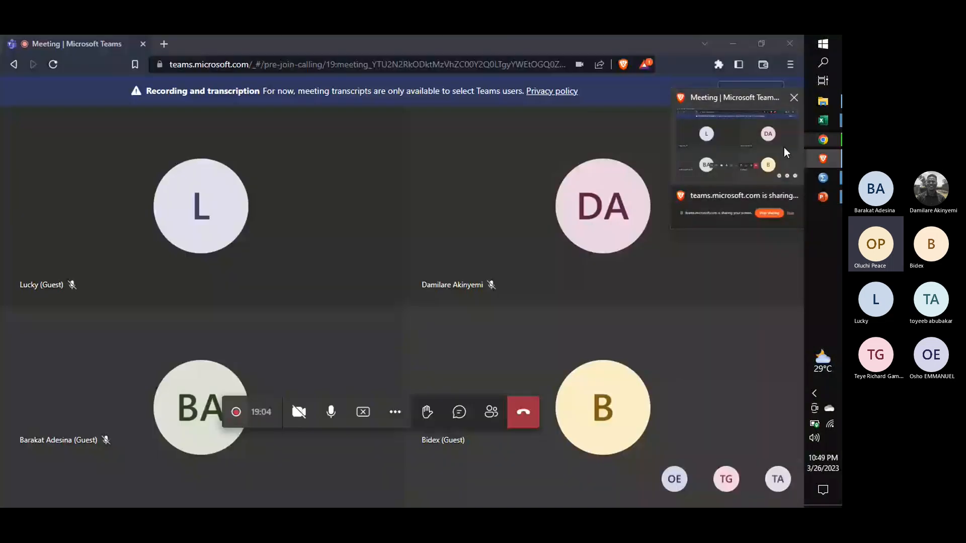
Switch to the DESCRIPTIVE STATISTICS IN SPSS presentation in PowerPoint and show slide 2, the introduction to descriptive statistics
left_click(784, 147)
mouse_move(837, 197)
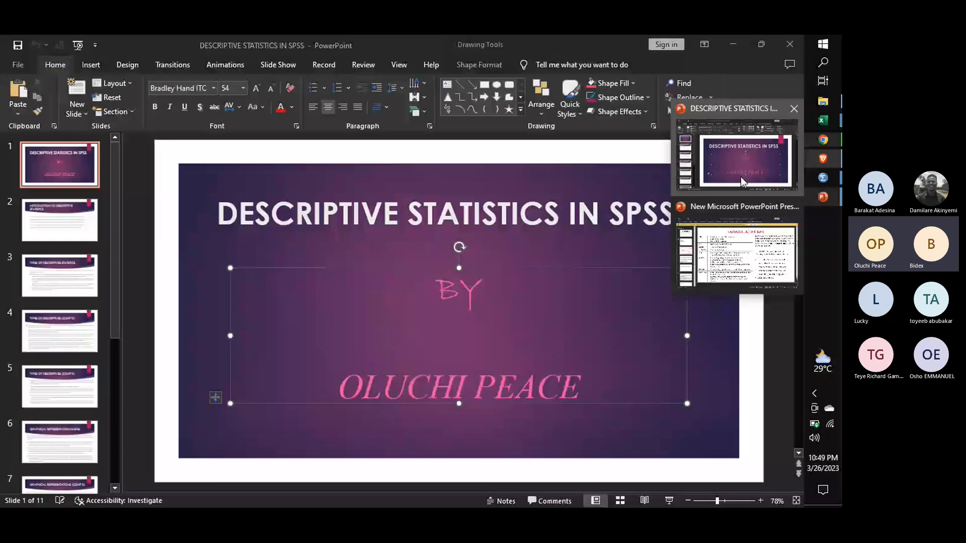
left_click(740, 176)
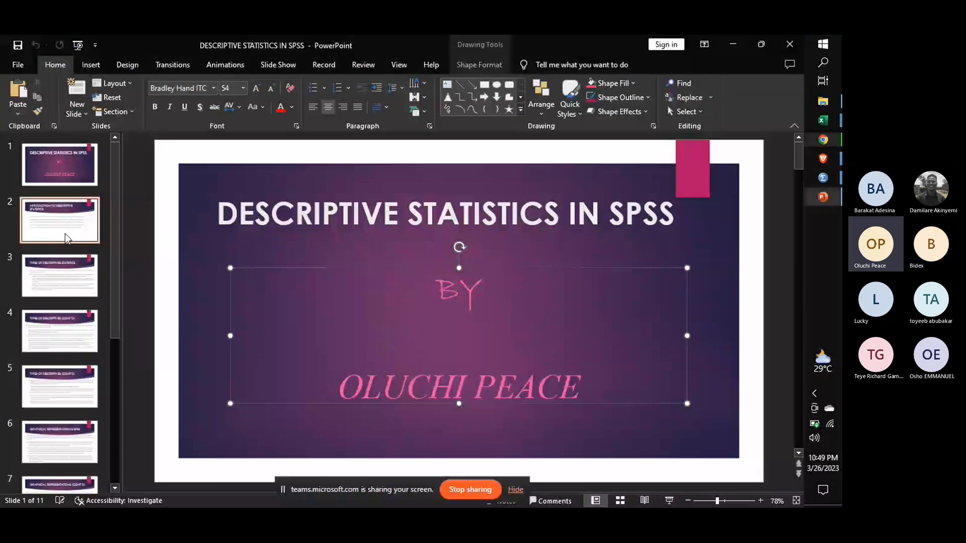
left_click(68, 238)
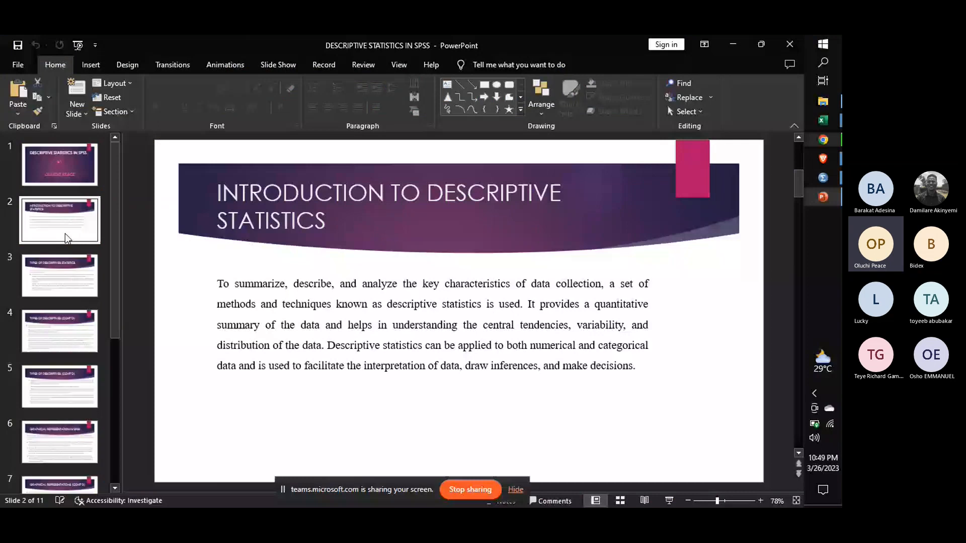
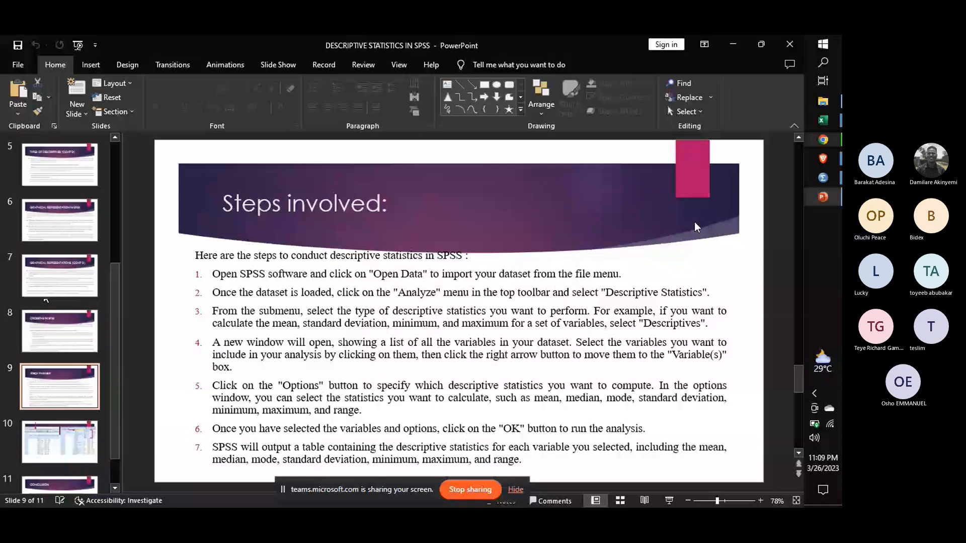
Close the SPSS windows Output2, Untitled4 and Output3, discarding the Output2 contents
mouse_move(823, 178)
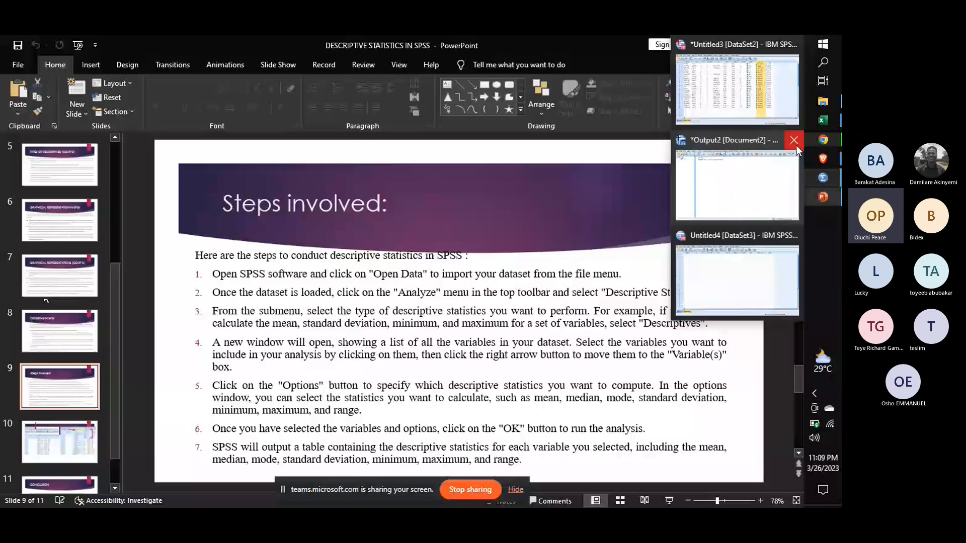
left_click(796, 146)
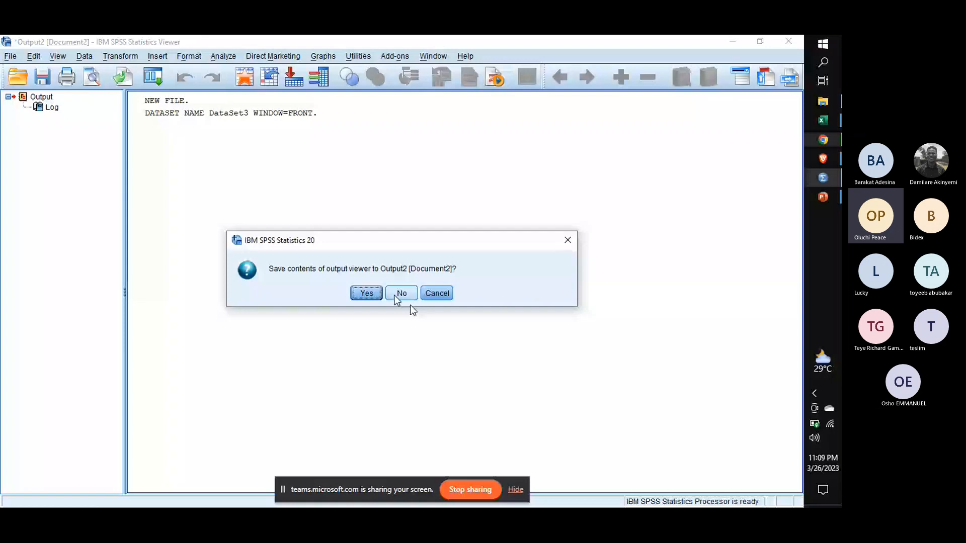
left_click(397, 296)
mouse_move(823, 179)
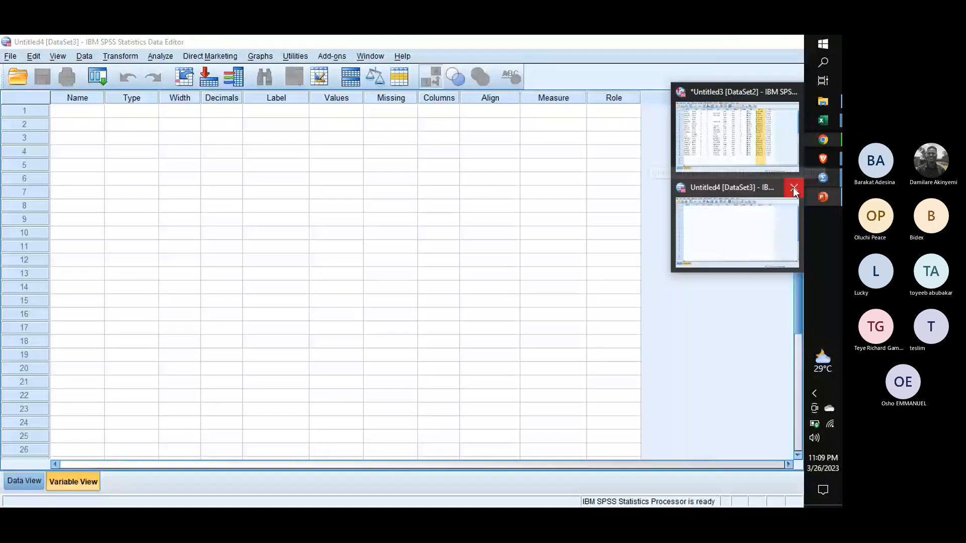
left_click(793, 187)
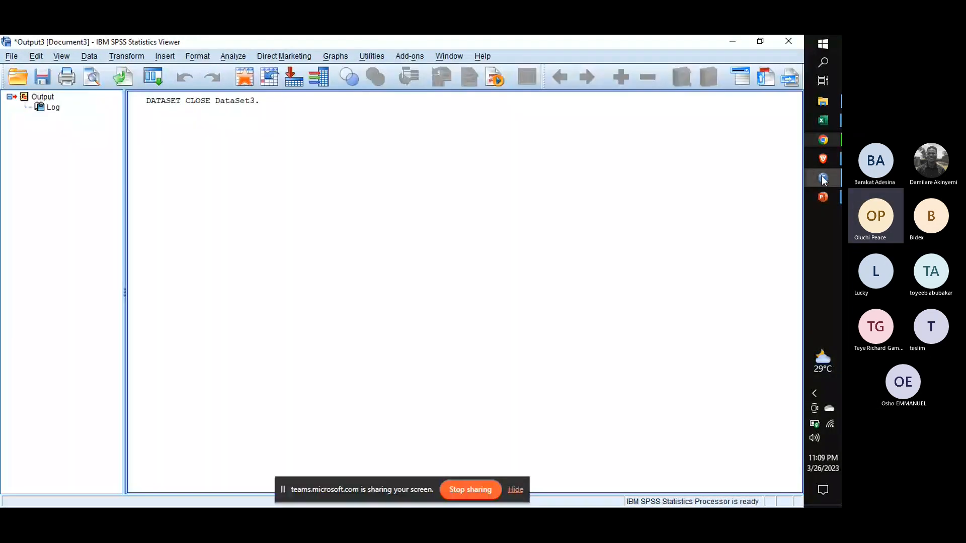
left_click(783, 38)
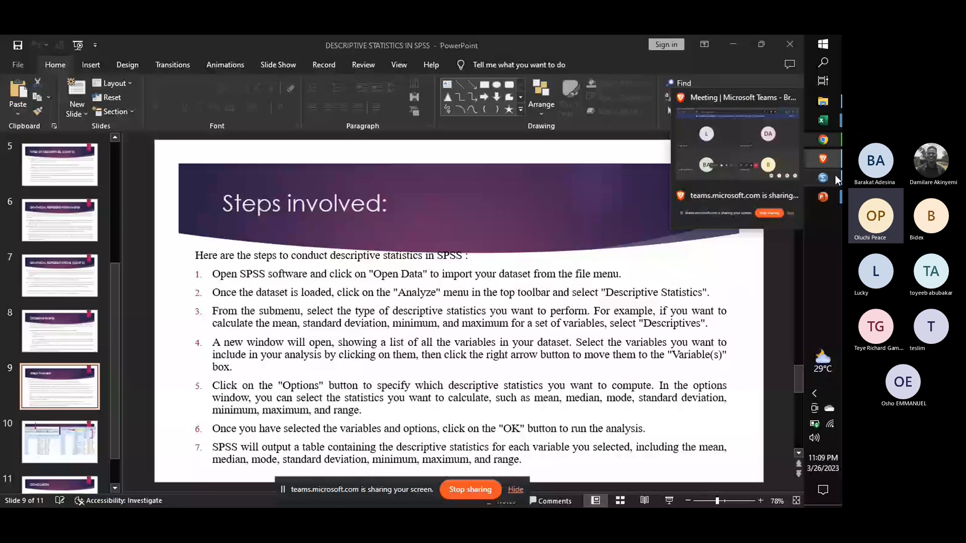
Switch to the Untitled3 dataset in SPSS and create a new empty dataset from it
left_click(835, 177)
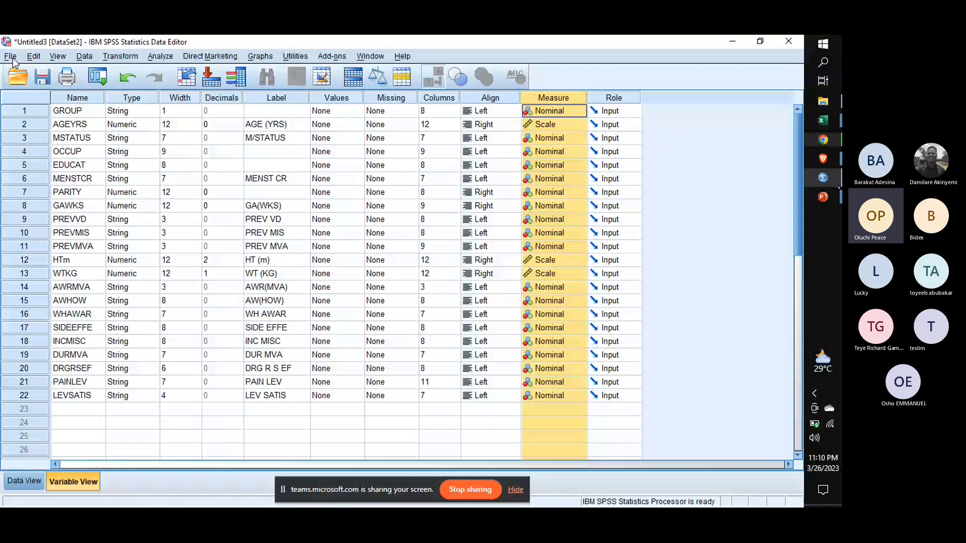
left_click(816, 162)
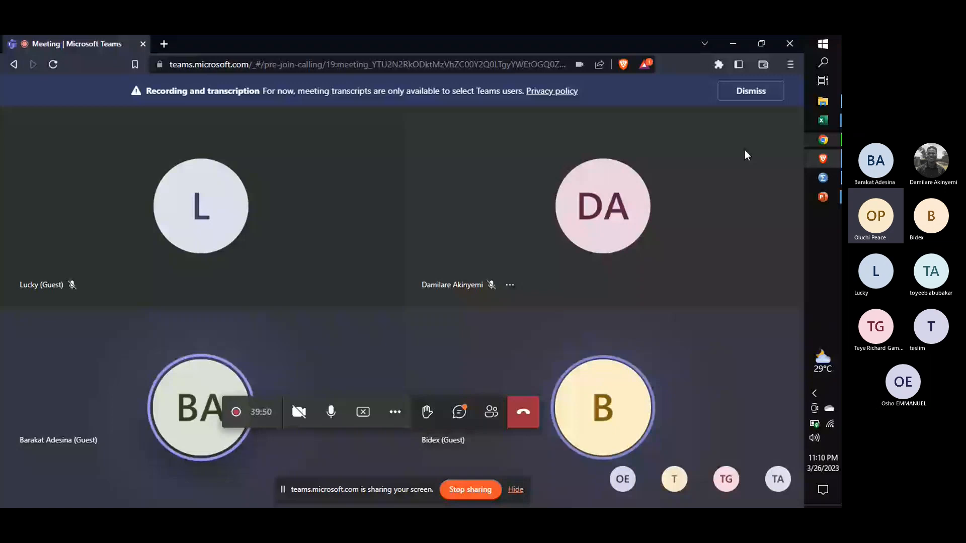
key("alt+Tab")
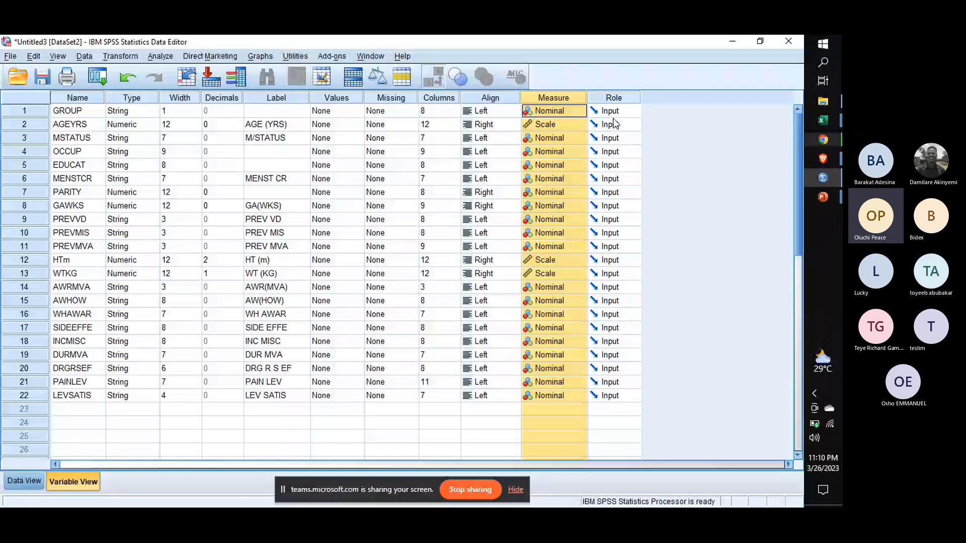
left_click(10, 55)
mouse_move(18, 73)
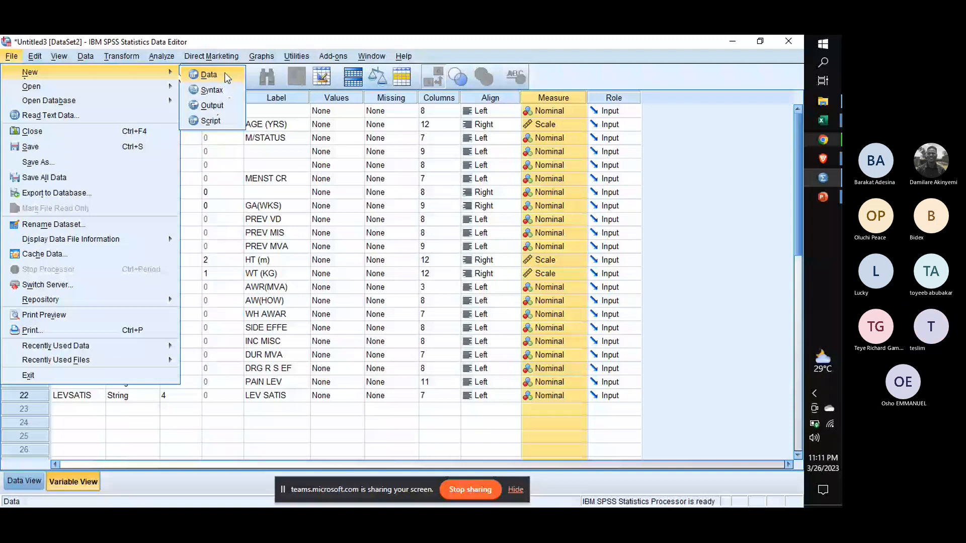
left_click(209, 74)
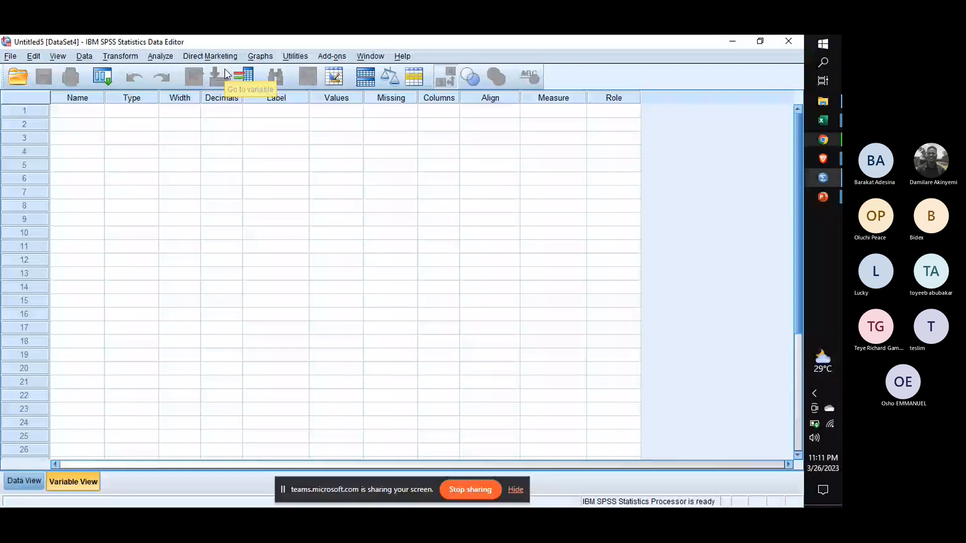
Import the Excel file WACS RAW DATA.xlsx from Sheet1, reading variable names from the first row of data
key("ctrl+o")
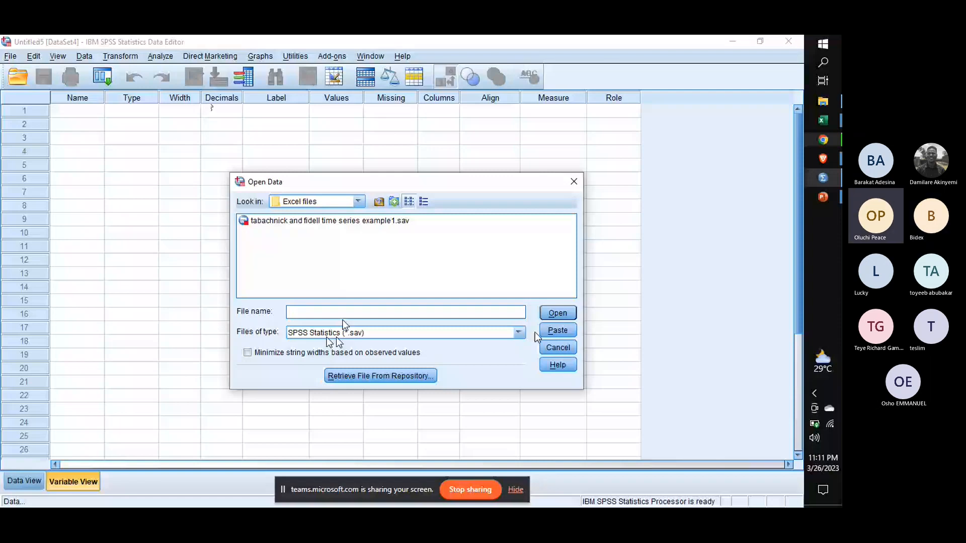
left_click(823, 159)
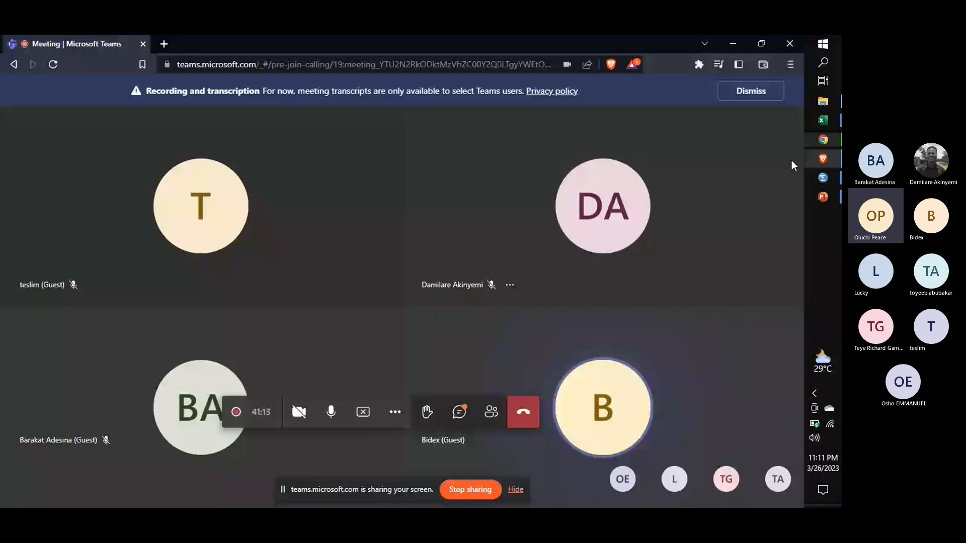
left_click(824, 177)
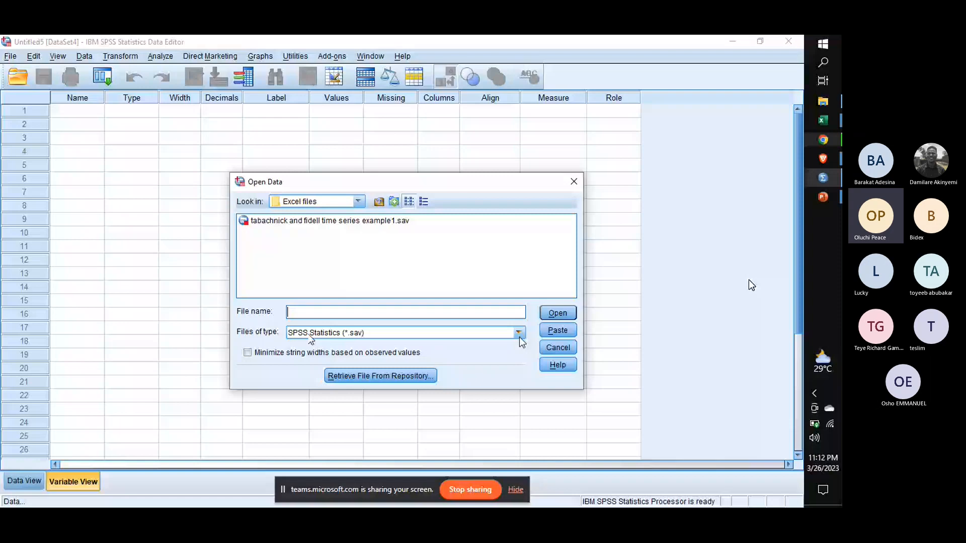
left_click(519, 334)
left_click(367, 383)
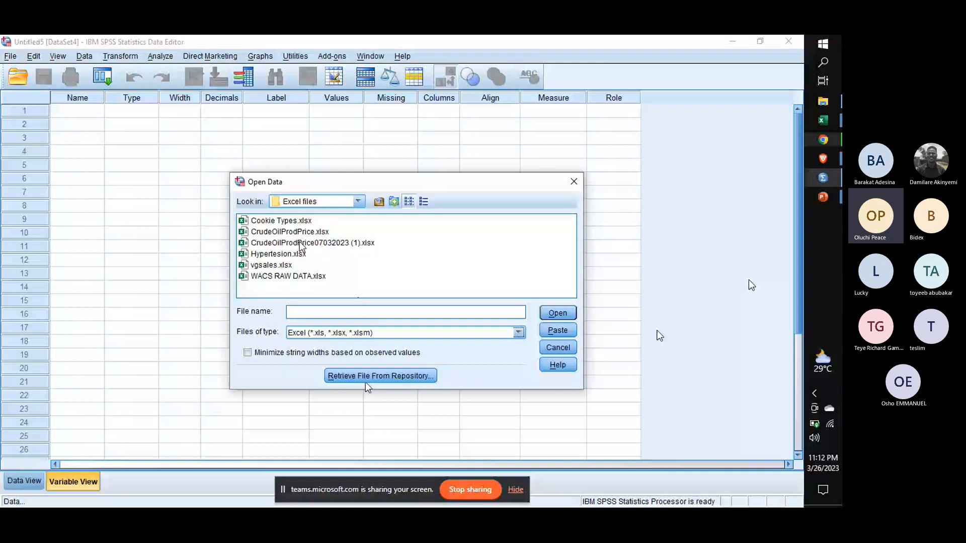
double_click(316, 276)
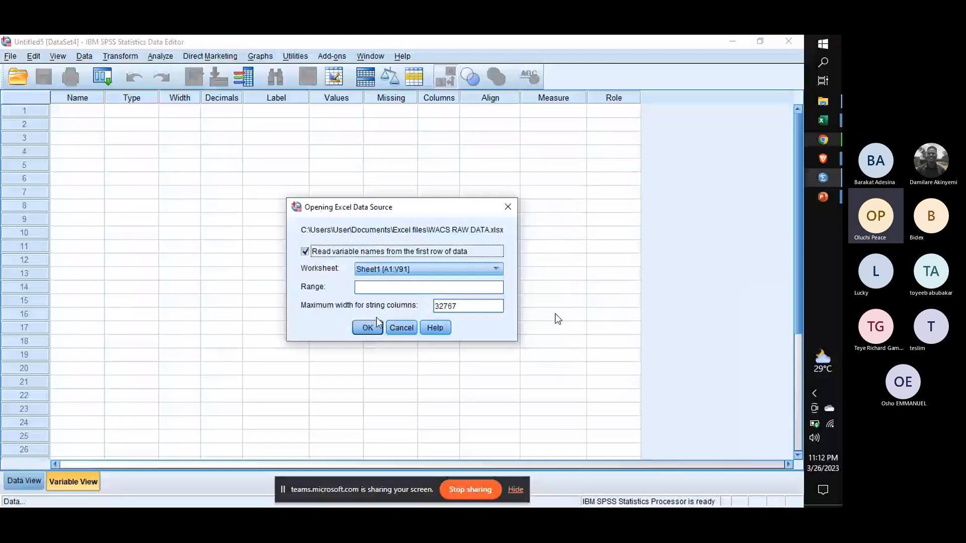
left_click(378, 325)
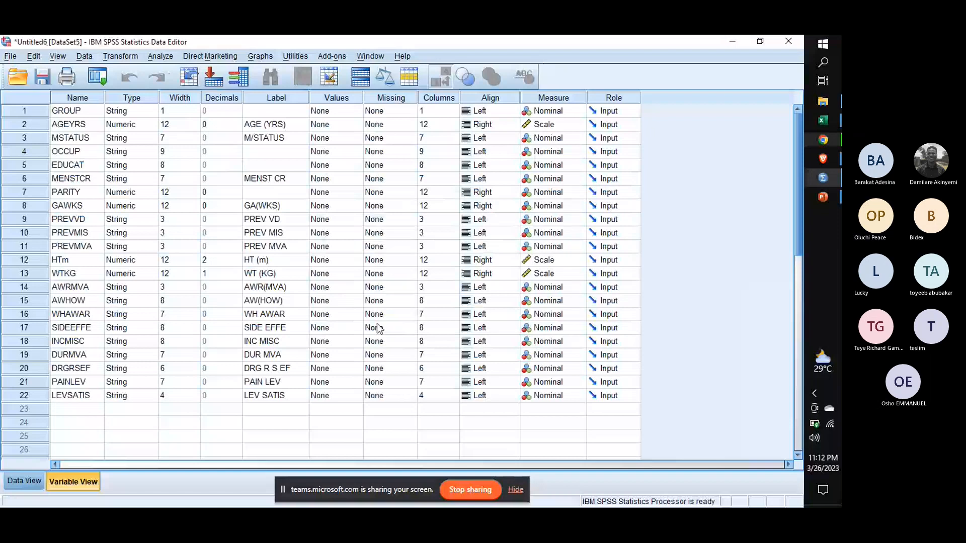
Switch to the DESCRIPTIVE STATISTICS IN SPSS presentation in PowerPoint and review the "Steps involved" slide
left_click(832, 197)
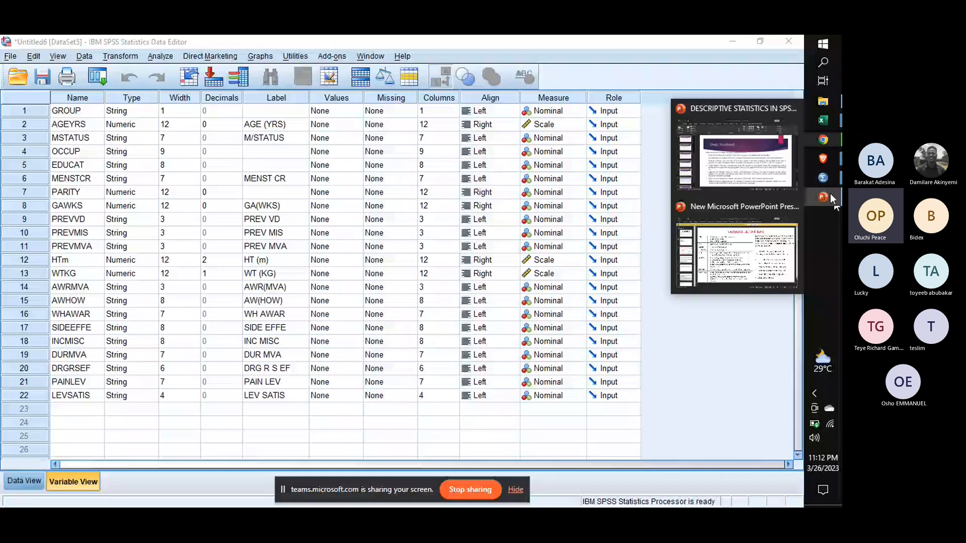
left_click(737, 156)
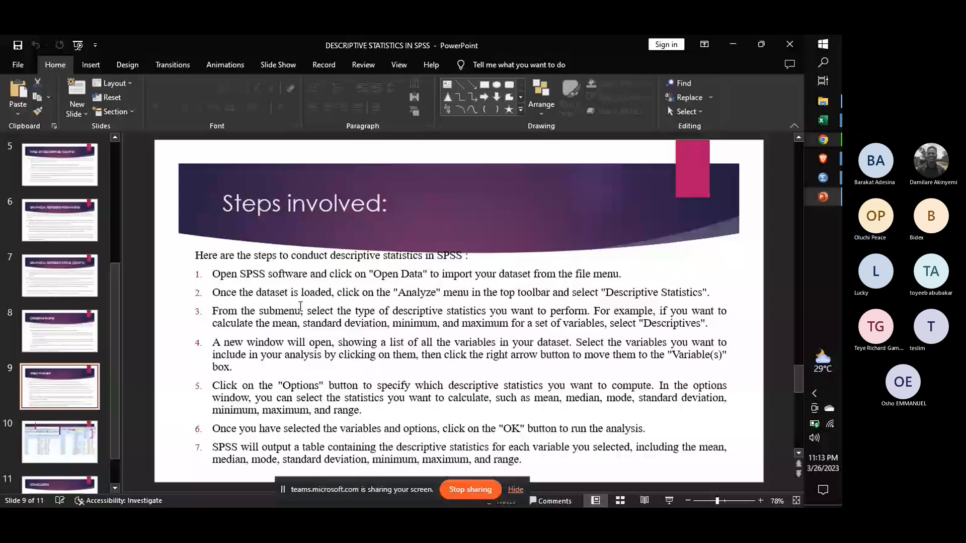
Close the empty Untitled5 dataset and the Output4 viewer in SPSS without saving the output, and bring up the imported Untitled6 dataset
left_click(825, 179)
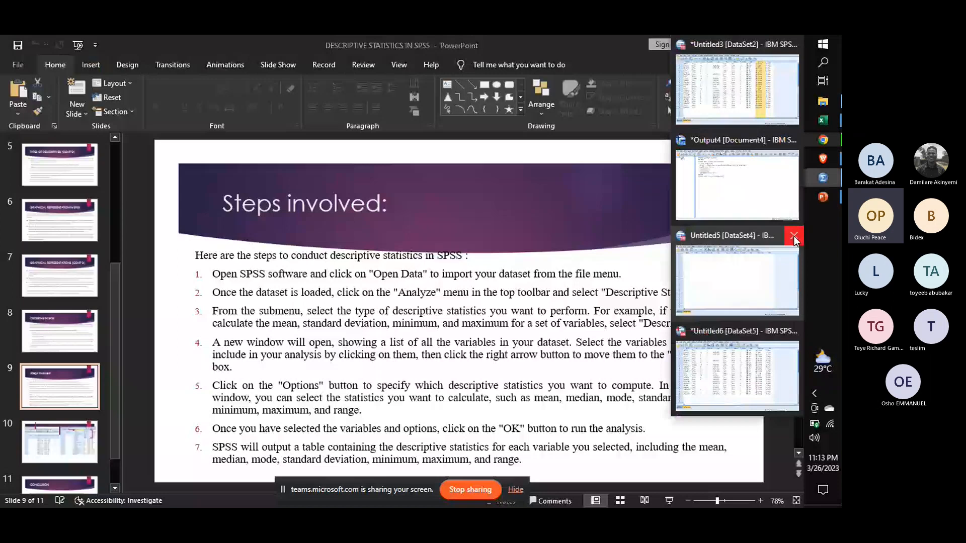
left_click(794, 236)
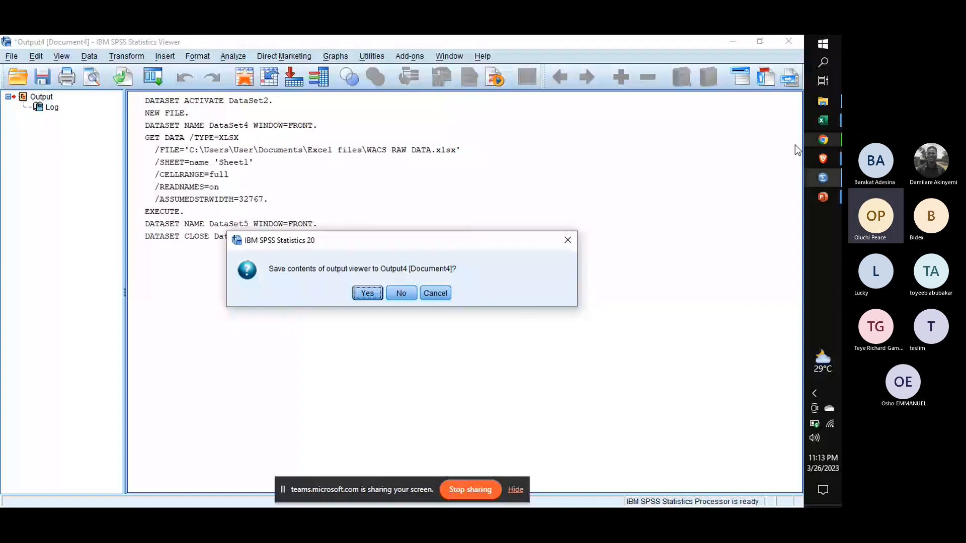
left_click(401, 293)
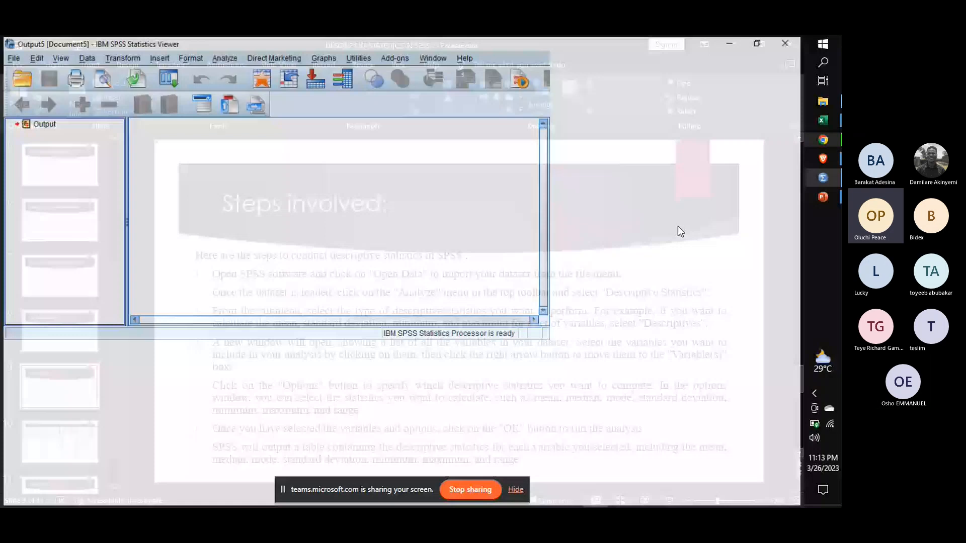
left_click(81, 477)
Consult the "Steps involved" slide of the DESCRIPTIVE STATISTICS IN SPSS presentation in PowerPoint, and return to the Untitled6 dataset in SPSS
left_click(823, 196)
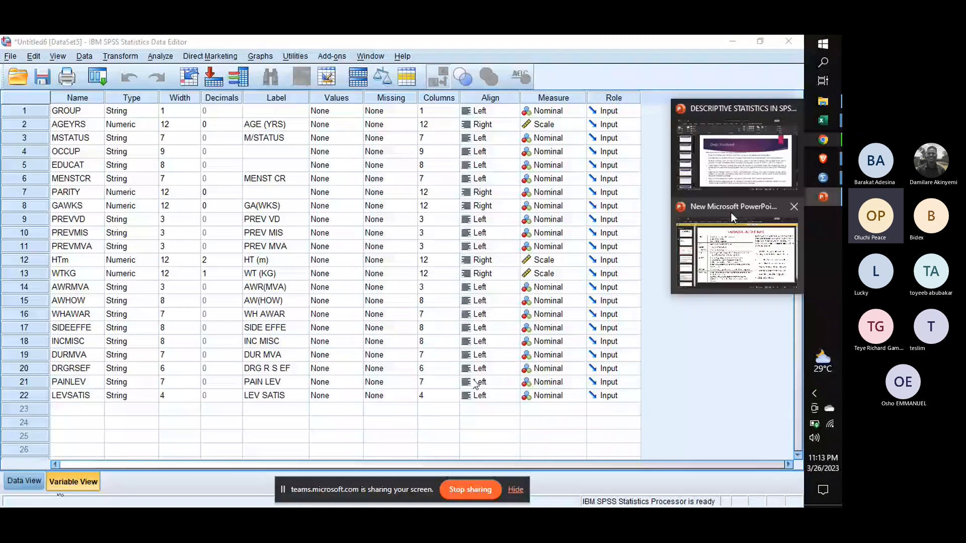
left_click(737, 182)
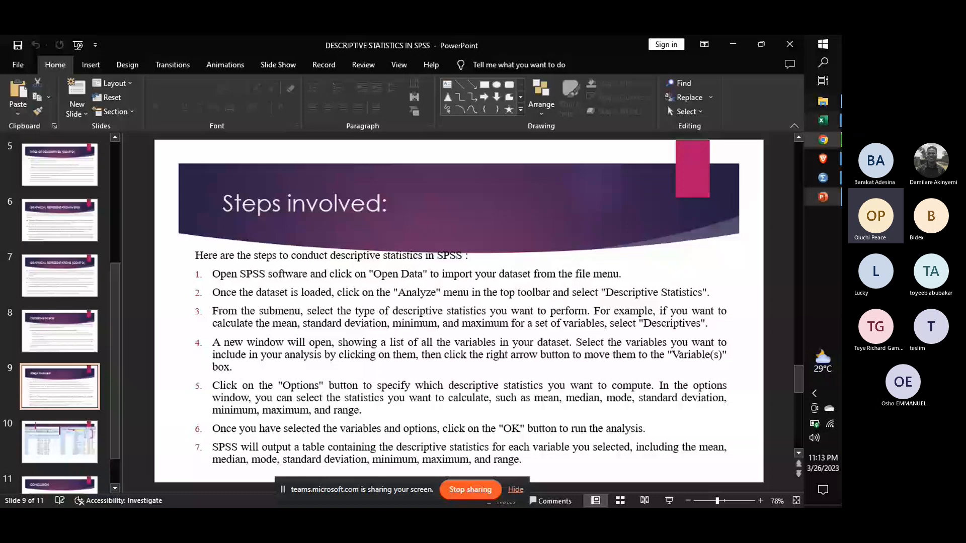
left_click(833, 177)
Start a Frequencies analysis with AGE (YRS), WT (KG) and HT (m) as its variables
left_click(161, 57)
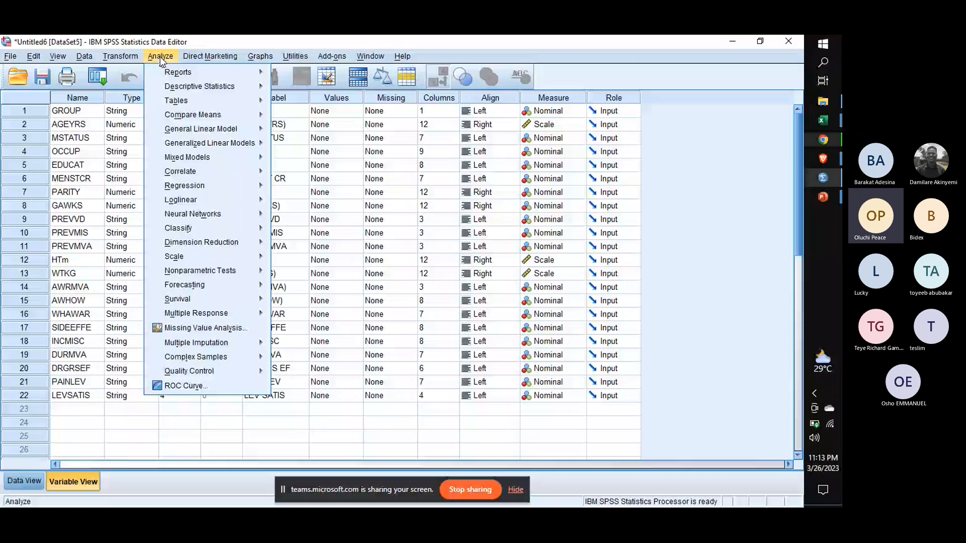
mouse_move(246, 89)
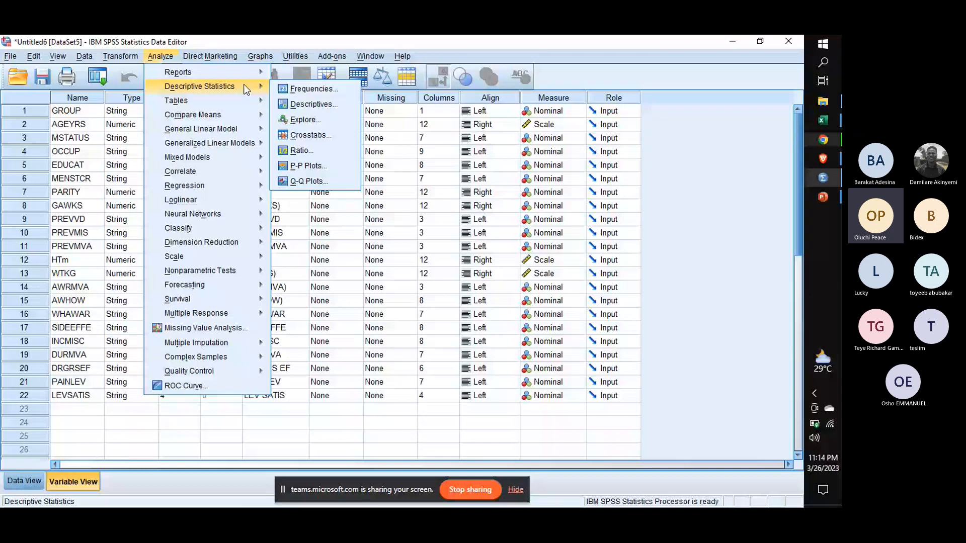
left_click(284, 91)
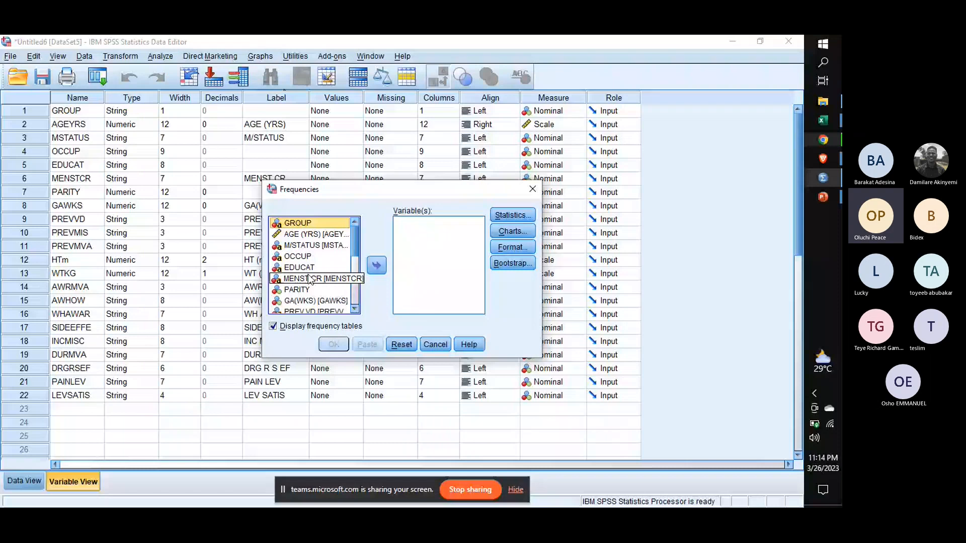
left_click(306, 235)
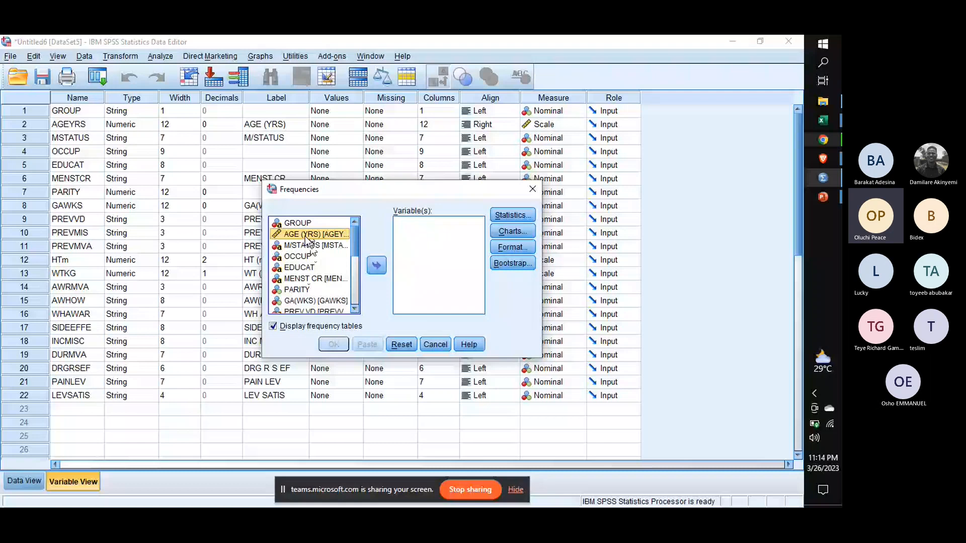
left_click(378, 266)
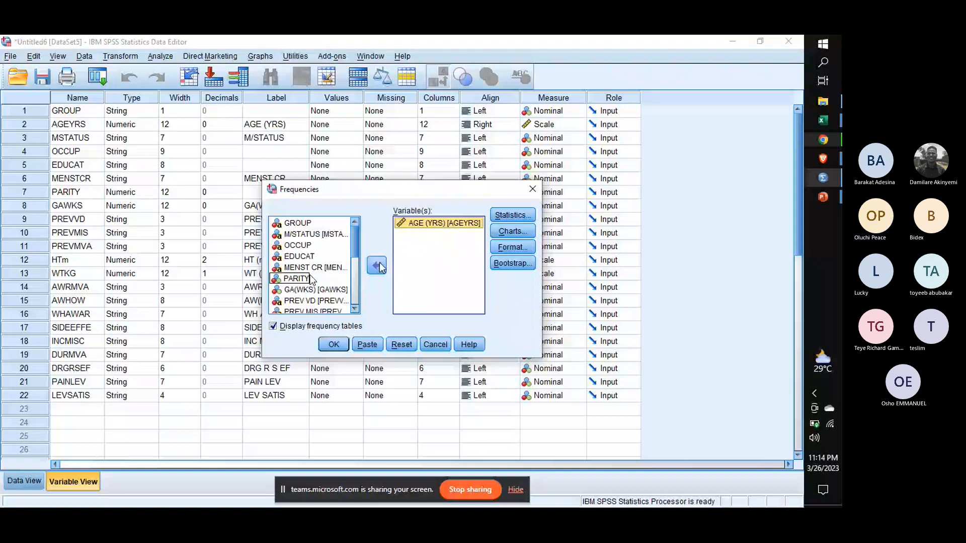
scroll(312, 286, "down", 1)
left_click(307, 301)
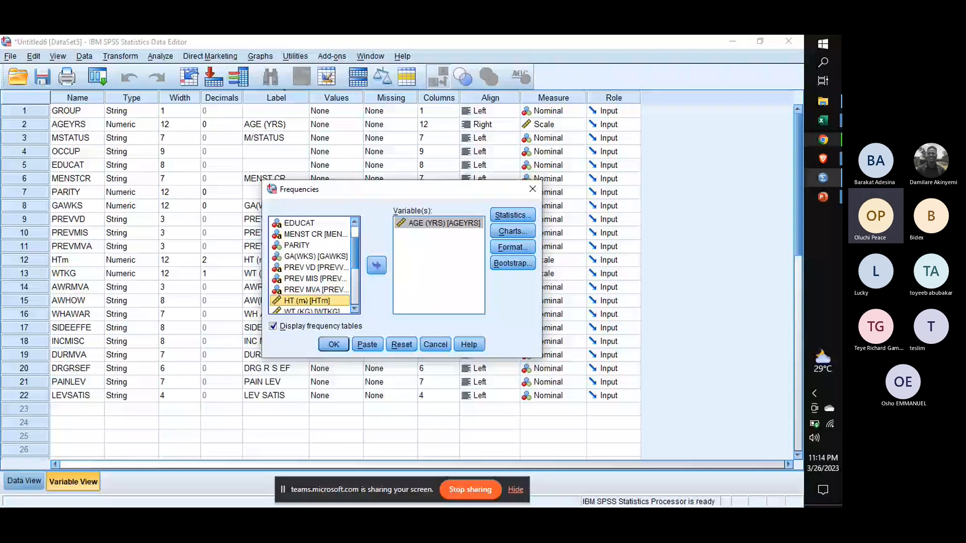
left_click(312, 310)
left_click(374, 267)
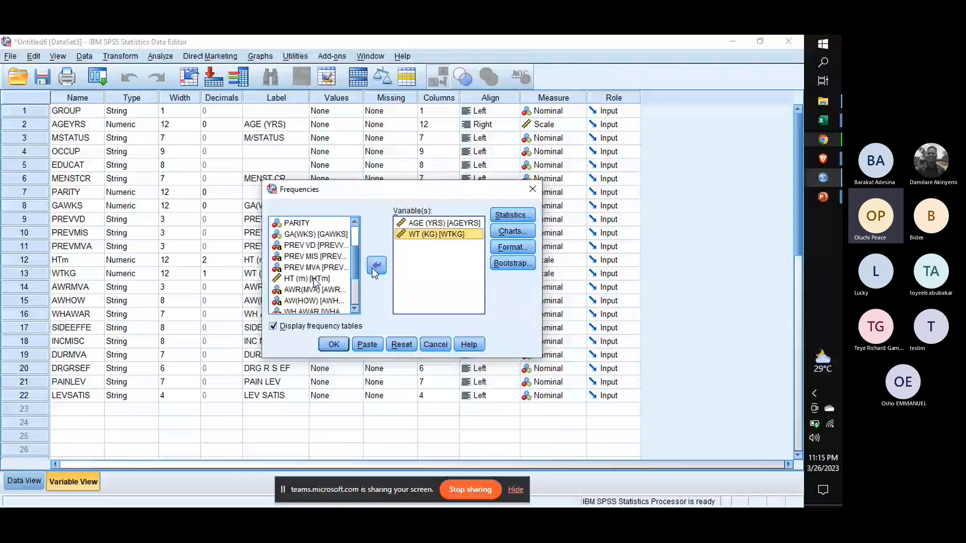
left_click(372, 268)
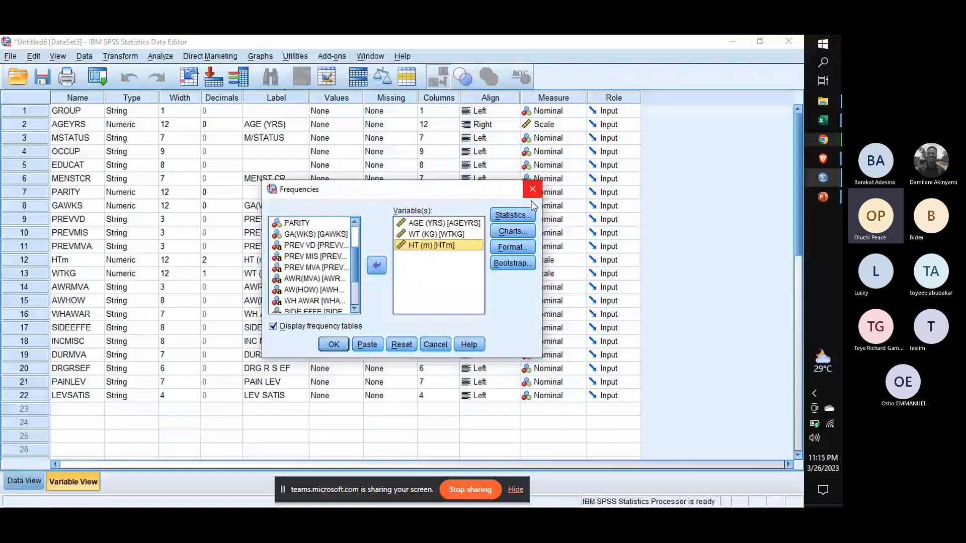
Request the mean, median and mode as central tendency statistics for the frequencies analysis
left_click(521, 216)
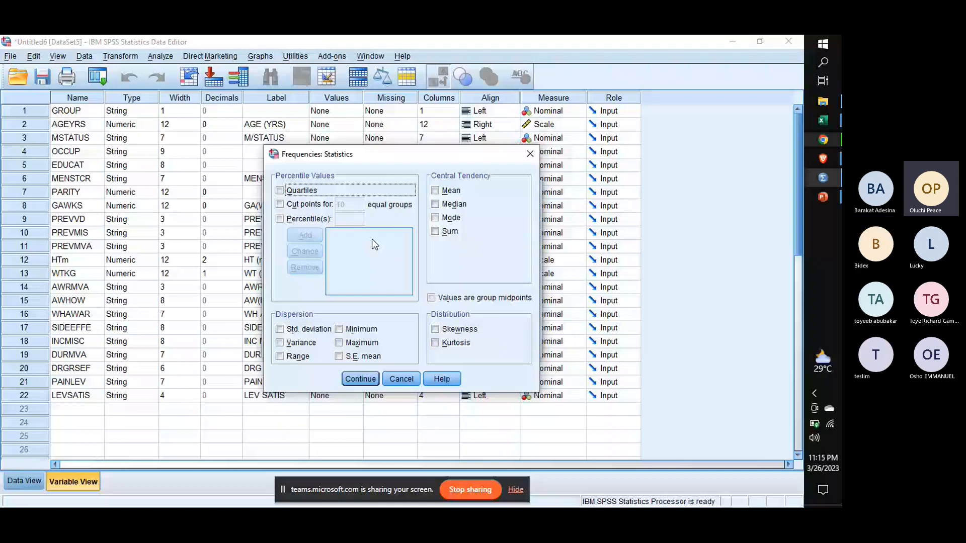
left_click(435, 191)
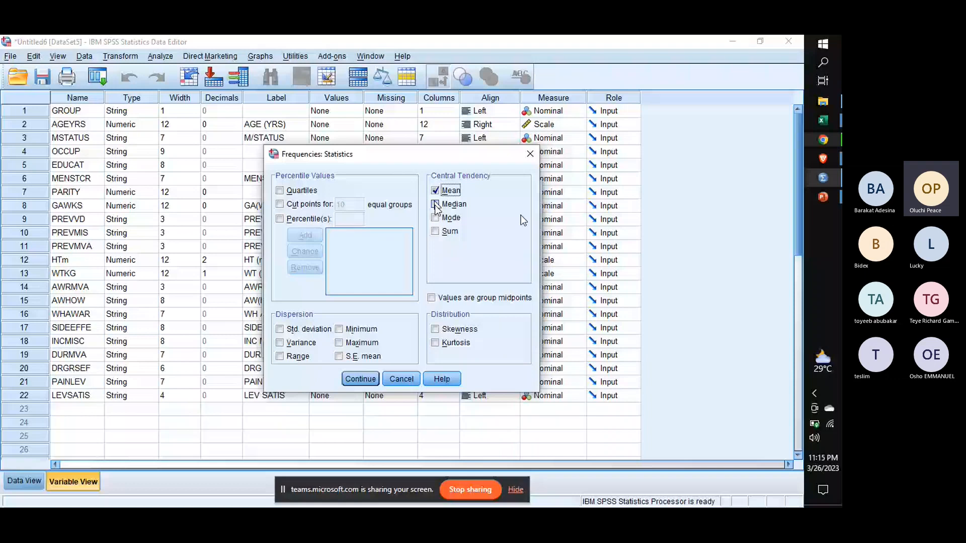
left_click(435, 204)
left_click(436, 218)
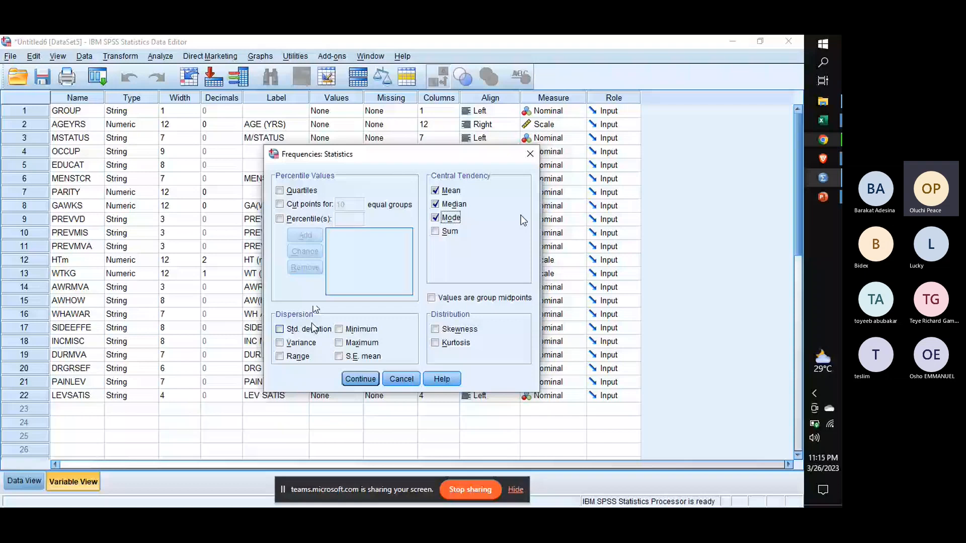
Add standard deviation, variance, range, minimum, maximum, skewness and kurtosis to the requested statistics, and accept the selection
left_click(280, 329)
left_click(279, 356)
left_click(339, 329)
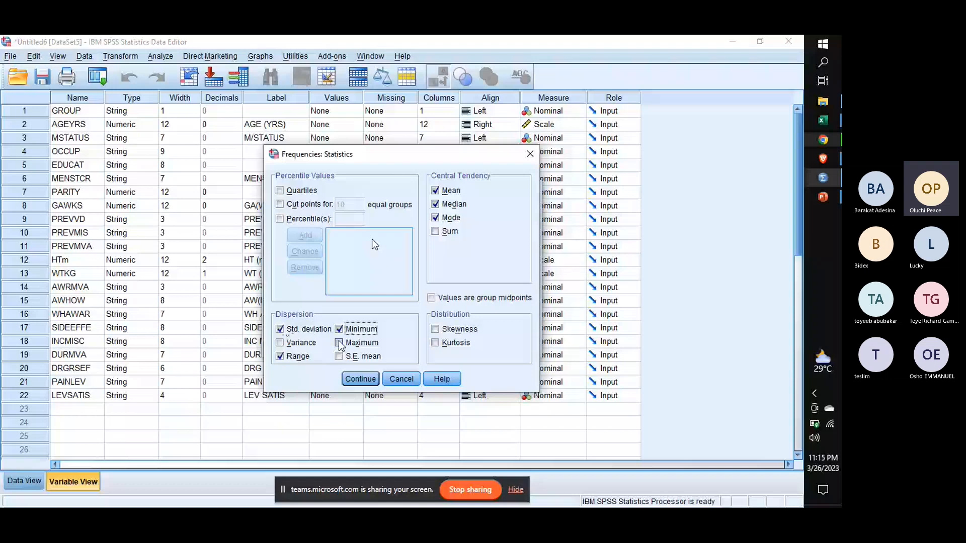
left_click(338, 343)
left_click(280, 342)
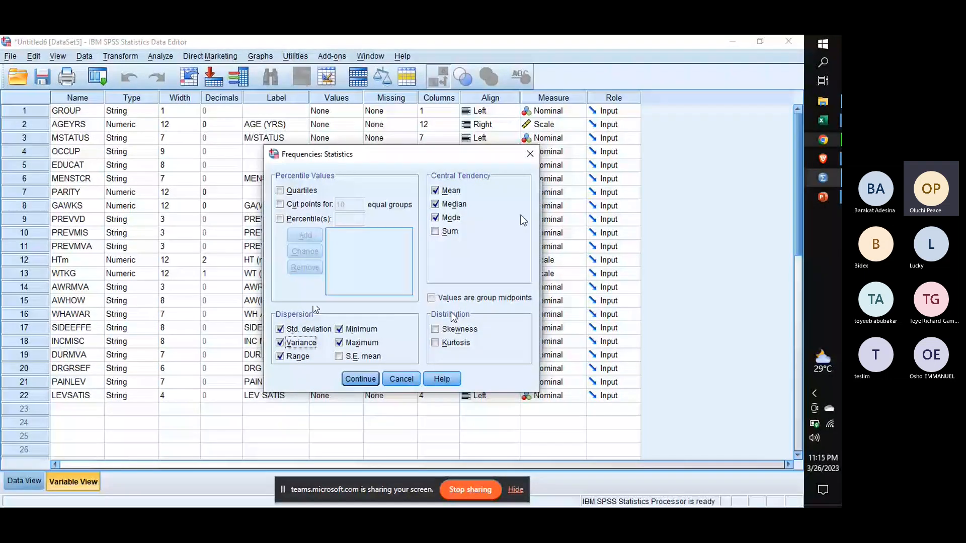
left_click(456, 331)
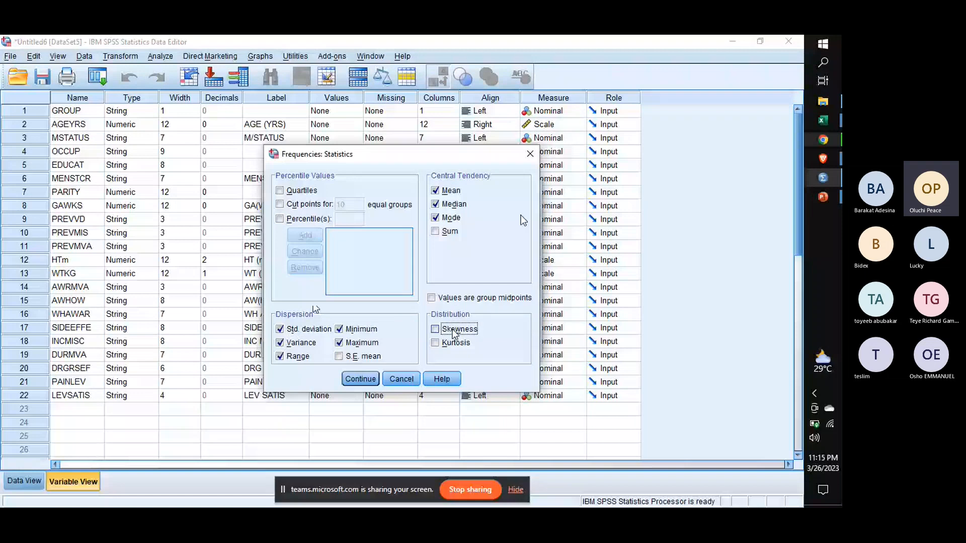
left_click(435, 343)
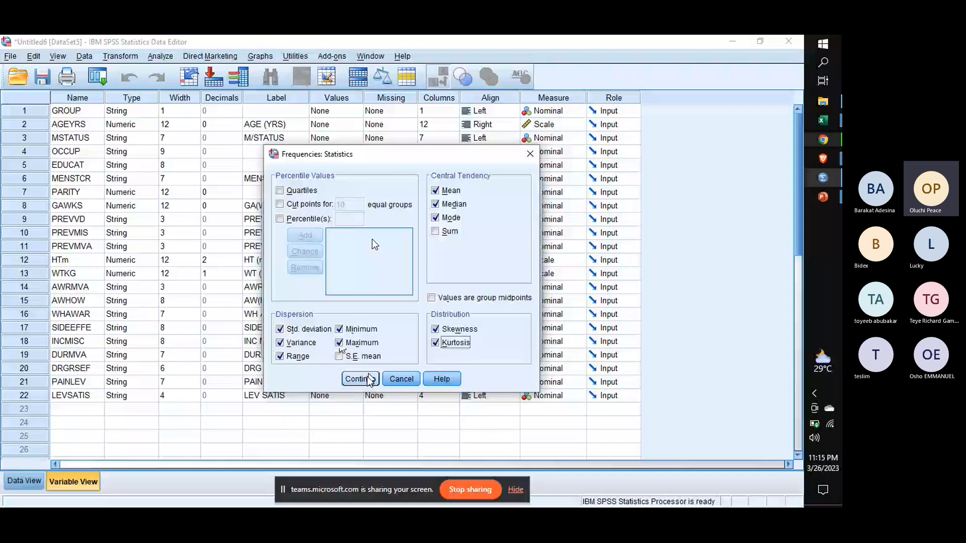
left_click(360, 379)
Recheck the statistics selected for the frequencies analysis
left_click(512, 233)
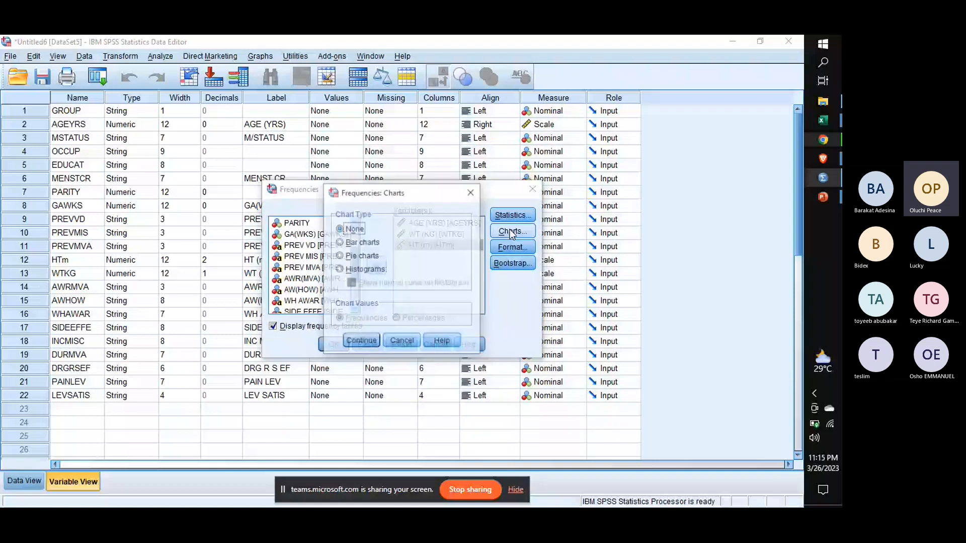
left_click(470, 193)
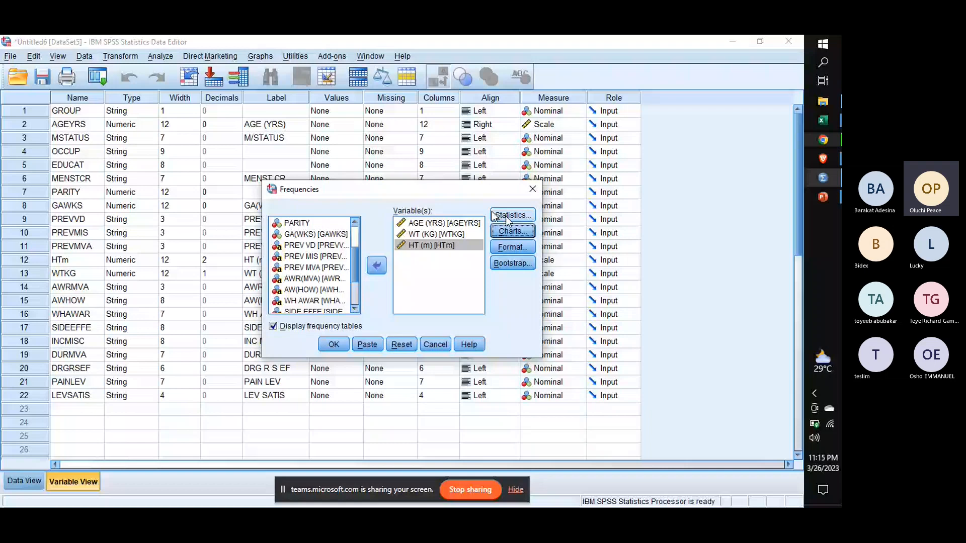
left_click(508, 216)
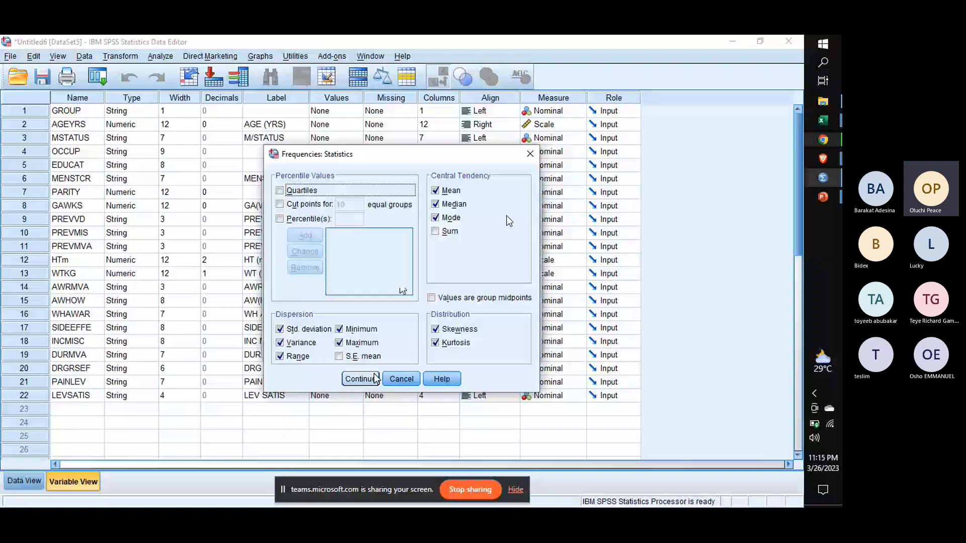
left_click(374, 376)
Set the chart type to histograms without a normal curve, and run the frequencies analysis
left_click(512, 232)
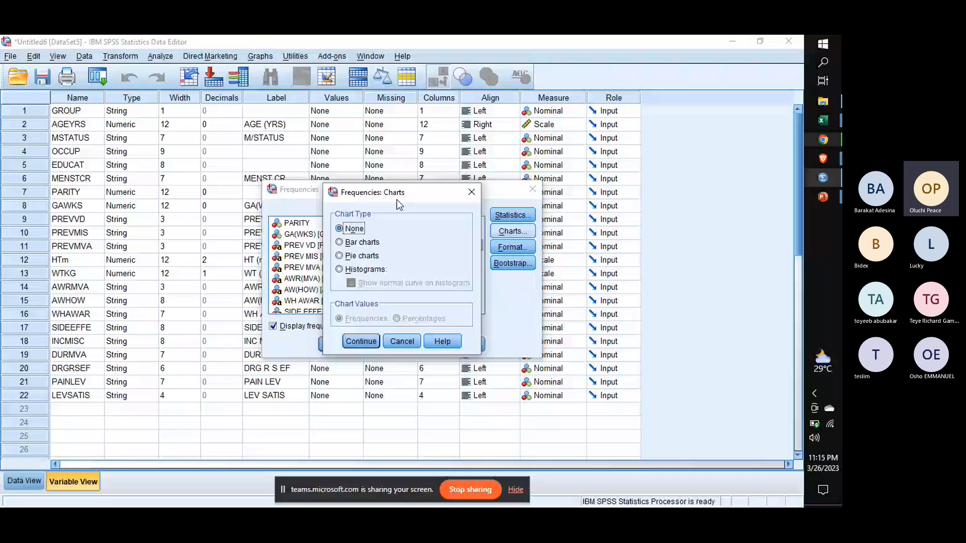
left_click(366, 269)
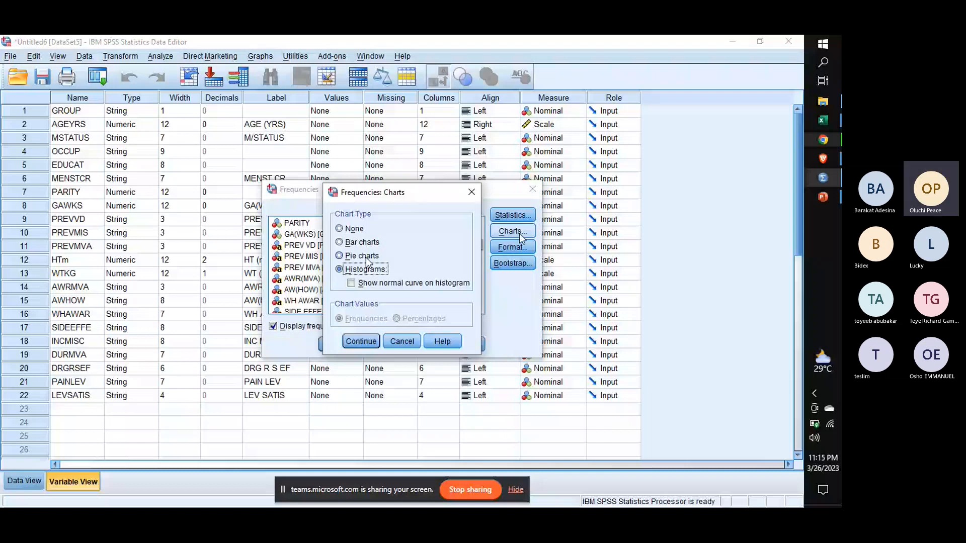
left_click(362, 244)
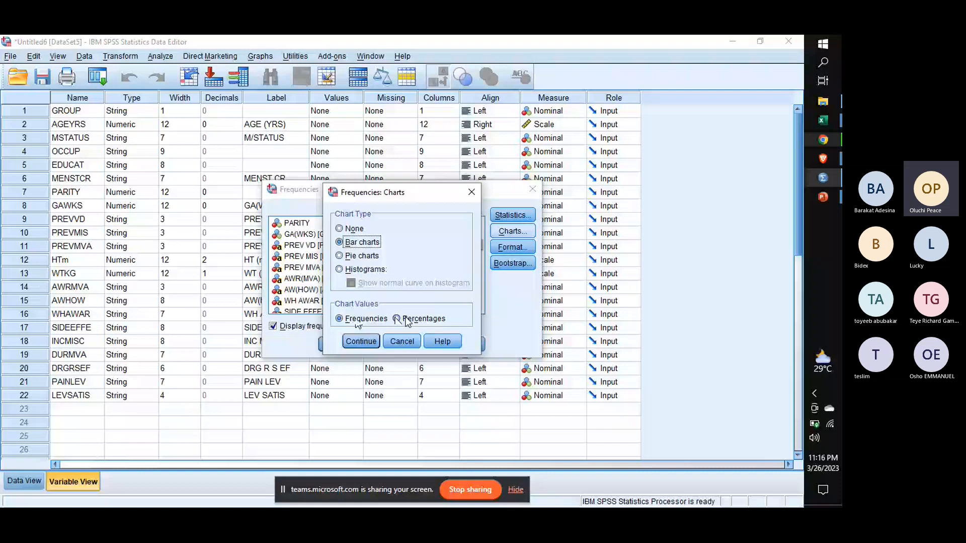
left_click(364, 272)
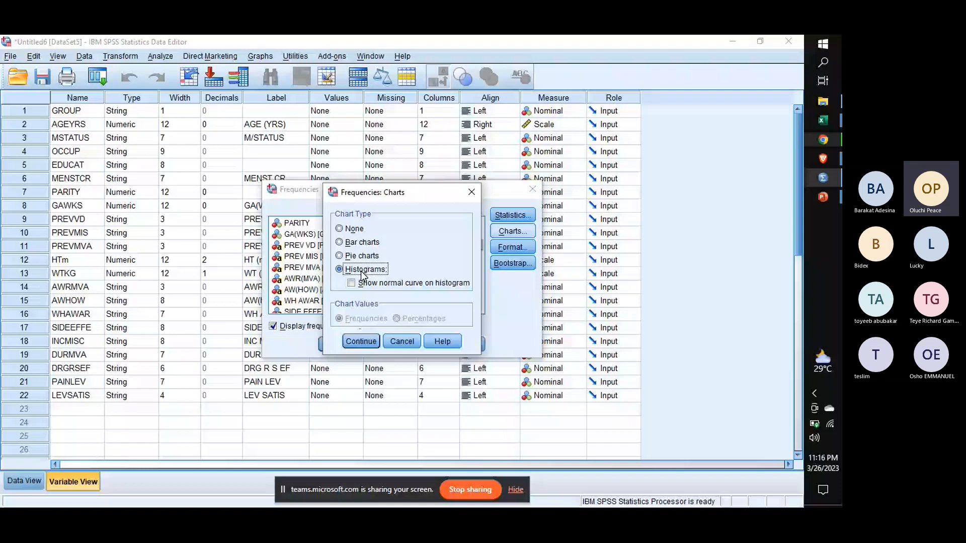
left_click(361, 341)
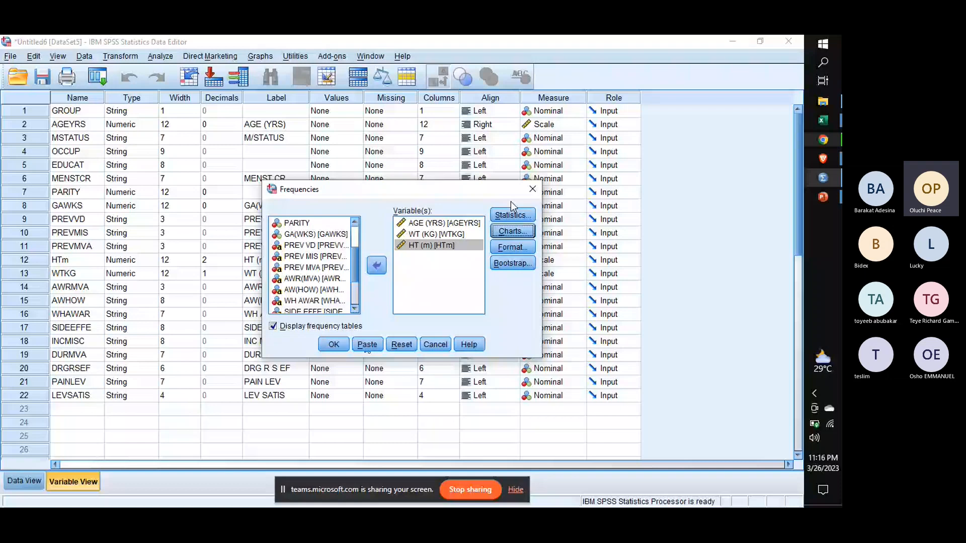
left_click(524, 227)
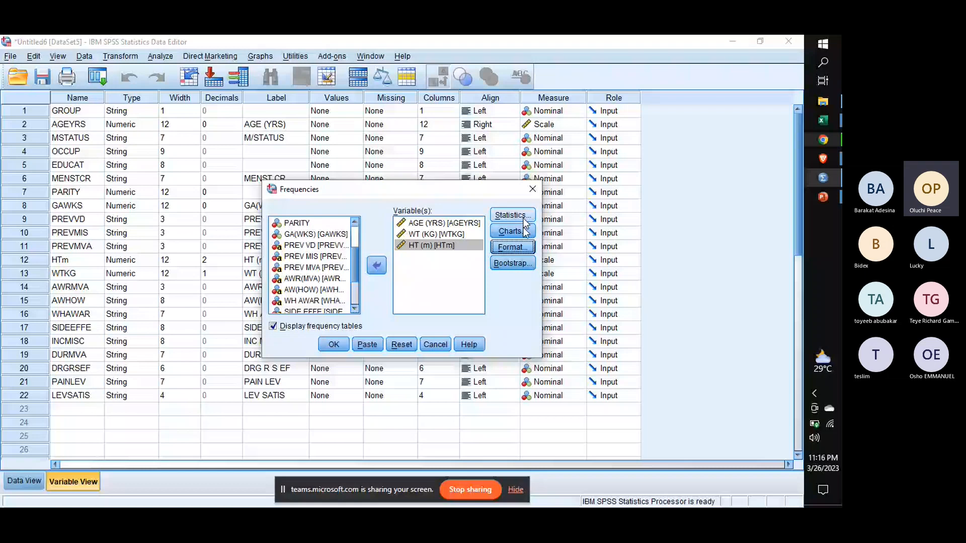
left_click(343, 345)
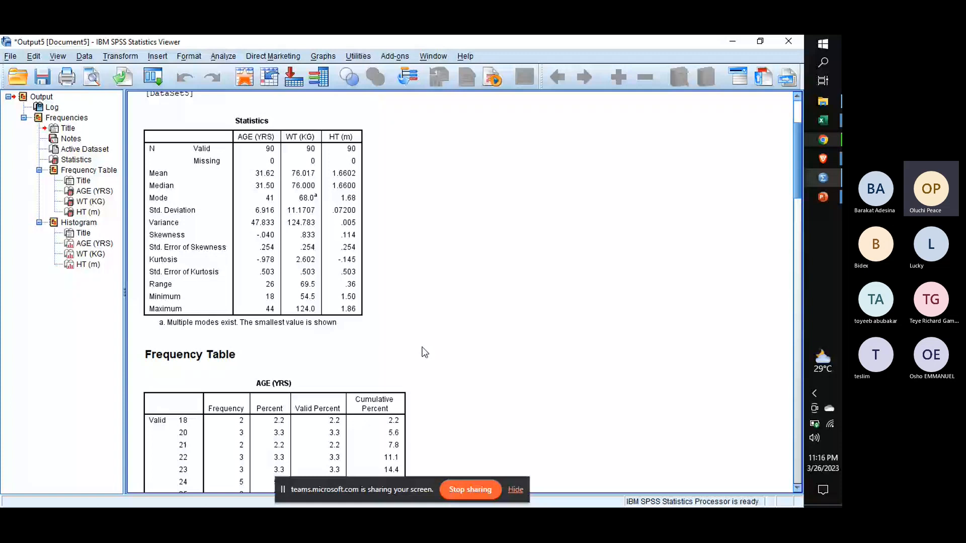
Compare the valid case counts in the Statistics table with the last data rows of the Untitled6 dataset, and return to the output
scroll(424, 352, "up", 3)
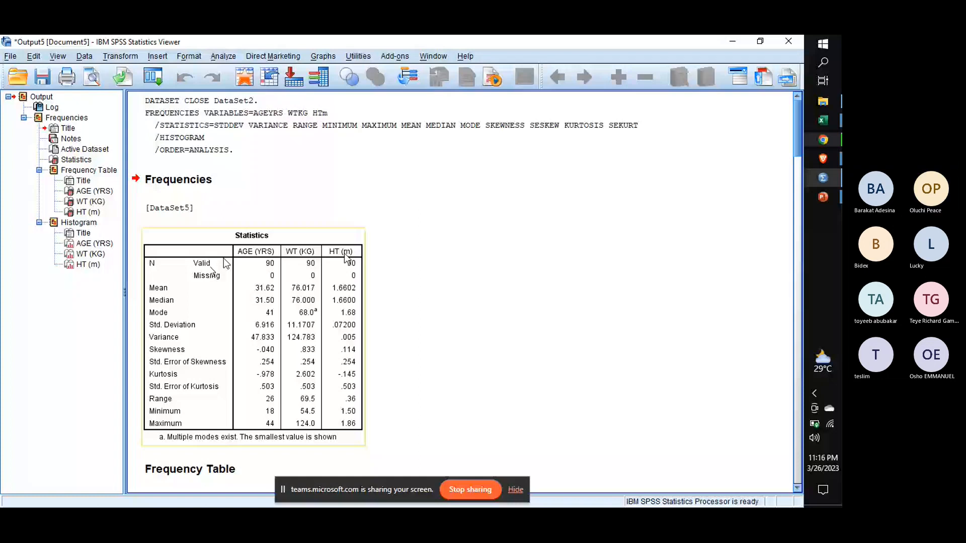
mouse_move(823, 188)
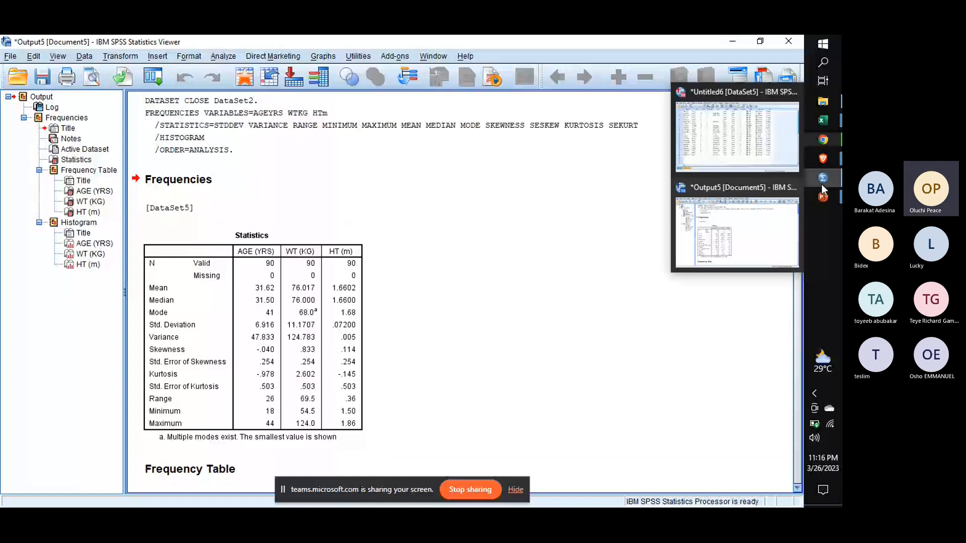
left_click(737, 135)
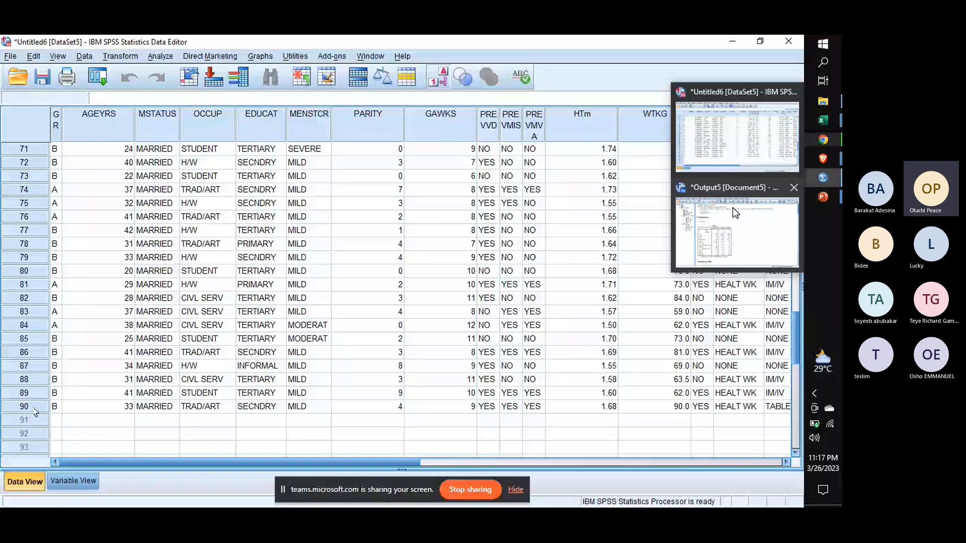
left_click(733, 208)
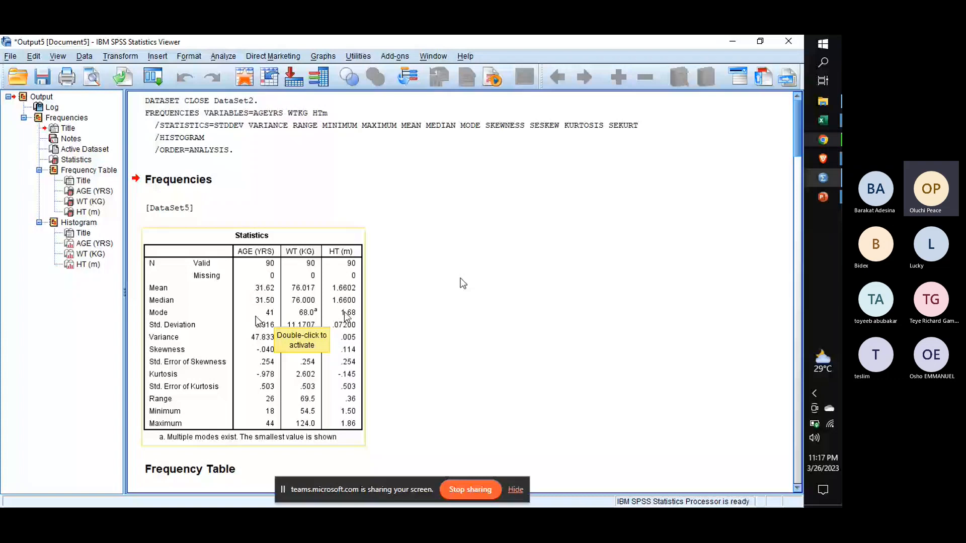
Examine the remaining rows of the Statistics table and the AGE (YRS) frequency table in the output
scroll(195, 407, "down", 3)
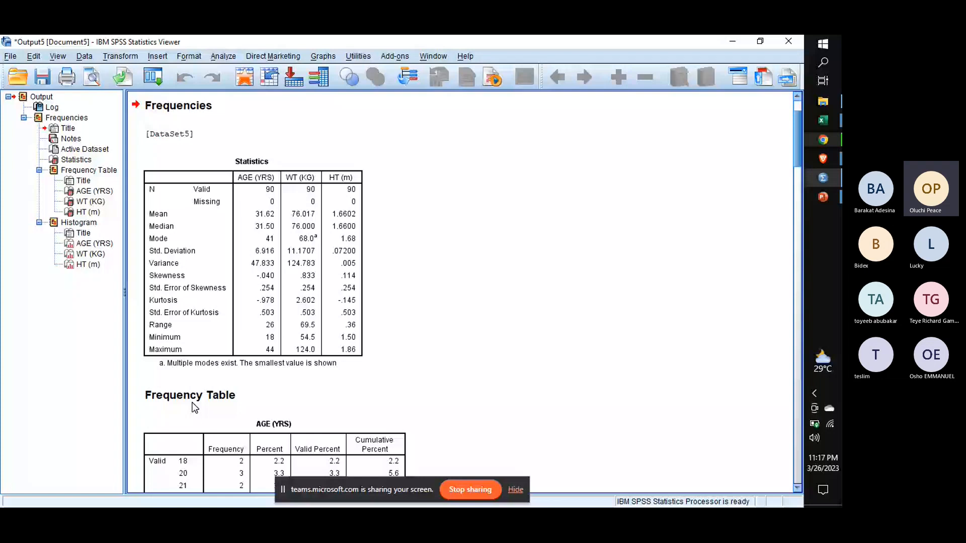
left_click(179, 343)
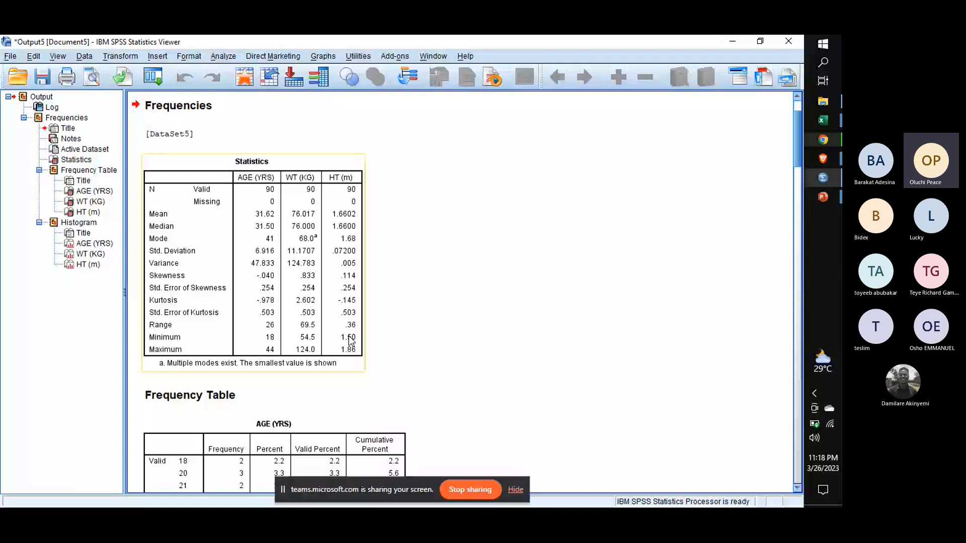
scroll(351, 342, "down", 1)
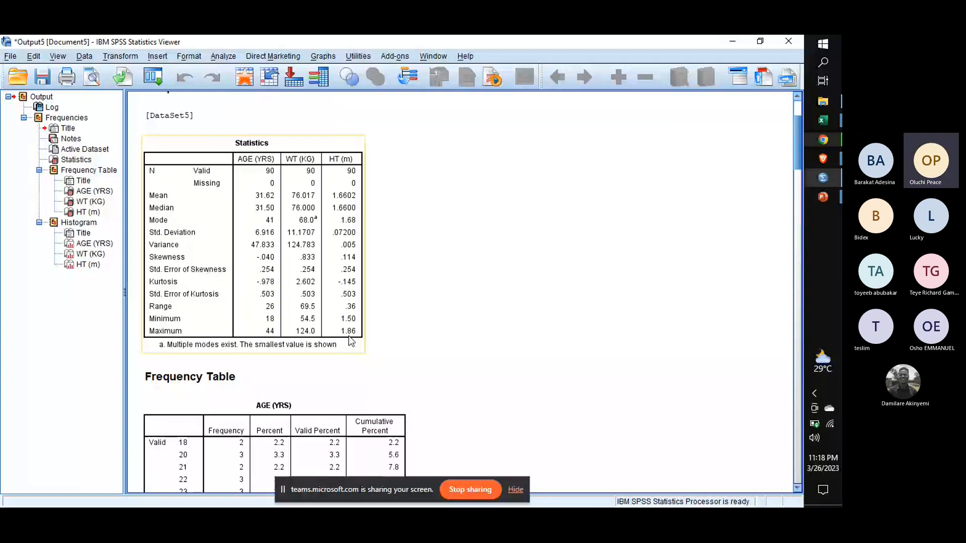
scroll(373, 280, "down", 10)
scroll(373, 282, "down", 3)
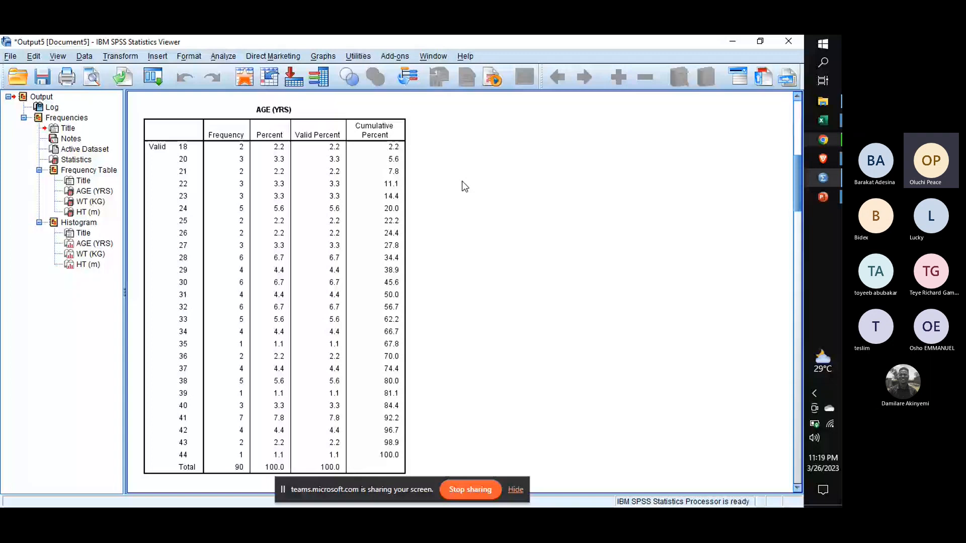
Examine the WT (KG) and HT (m) frequency tables and the AGE (YRS) histogram in the frequencies output
scroll(461, 181, "down", 7)
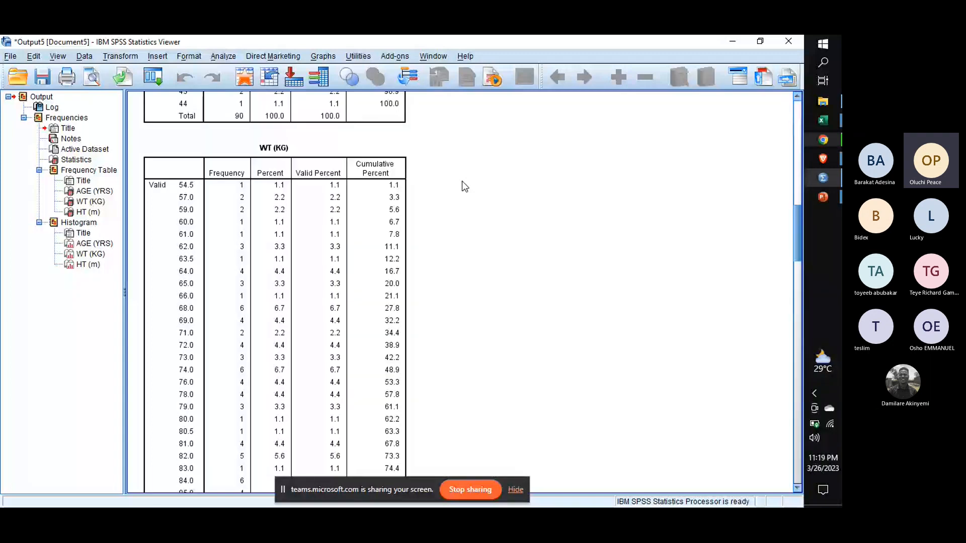
scroll(462, 182, "down", 15)
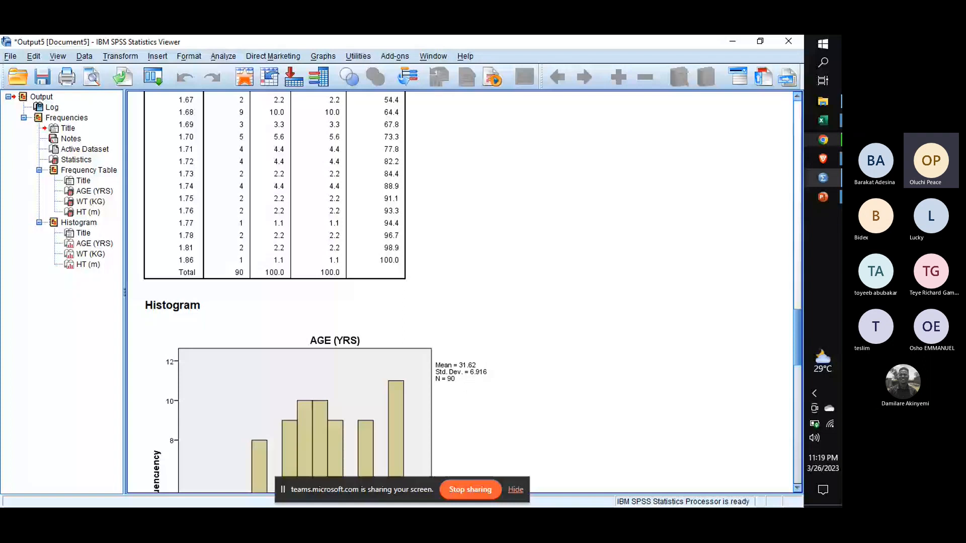
scroll(462, 187, "down", 4)
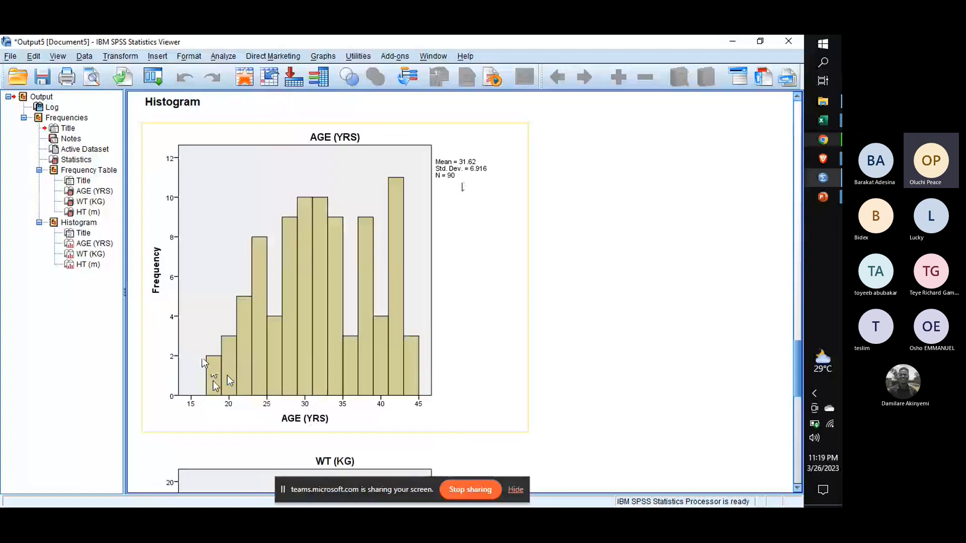
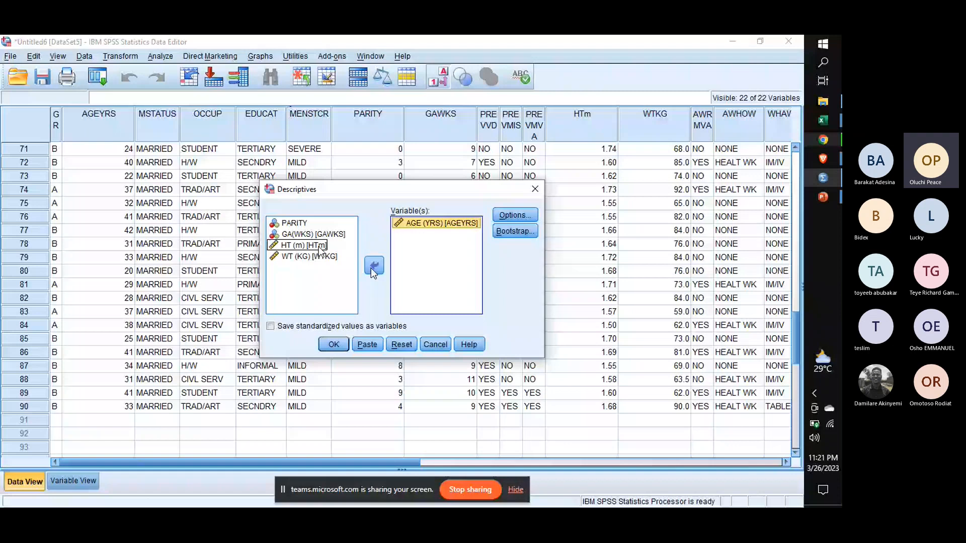
Add PARITY, GA(WKS), HT (m) and WT (KG) to the variables of the Descriptives analysis
double_click(343, 224)
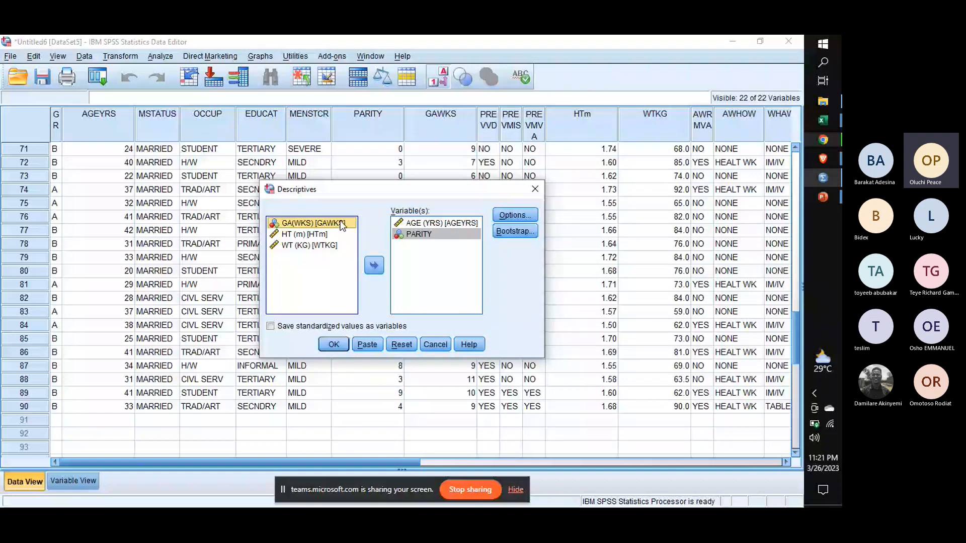
key("shift+Down")
key("shift+Down")
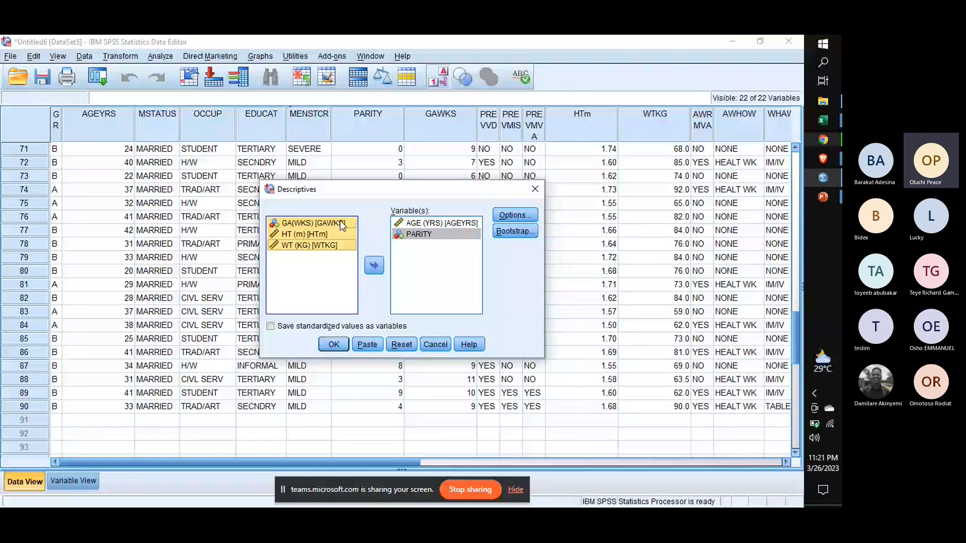
left_click(374, 265)
Run the Descriptives analysis with mean, standard deviation, minimum and maximum, and review the Descriptive Statistics table
left_click(515, 215)
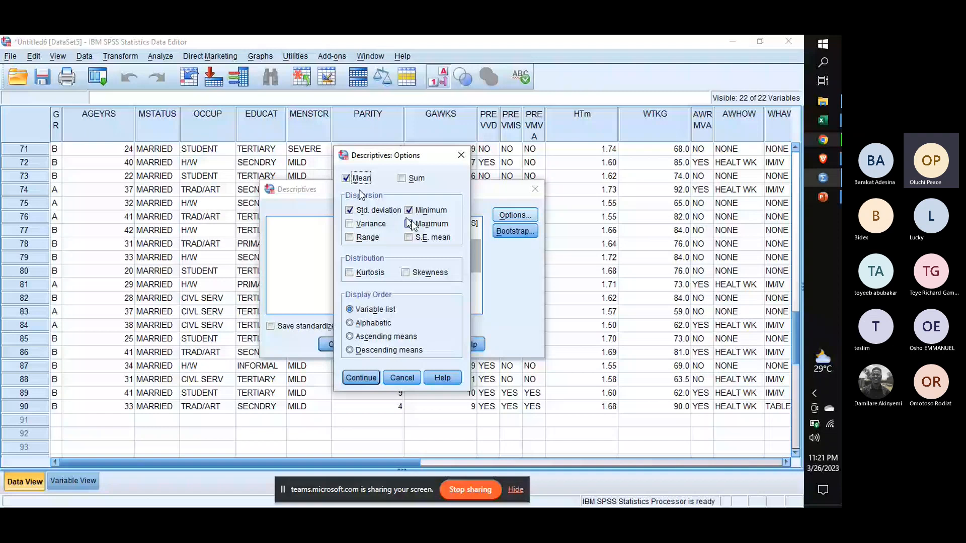
left_click(409, 224)
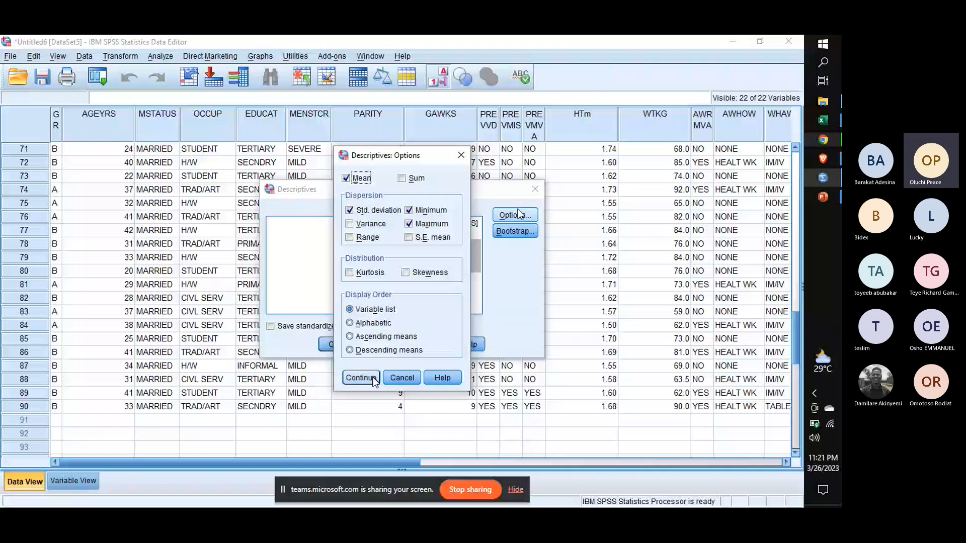
left_click(375, 378)
left_click(334, 345)
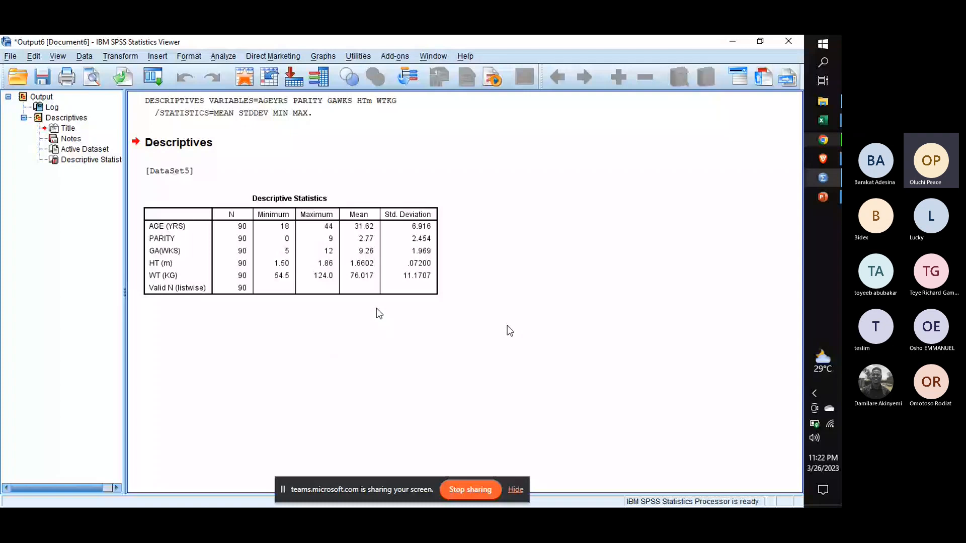
left_click(294, 244)
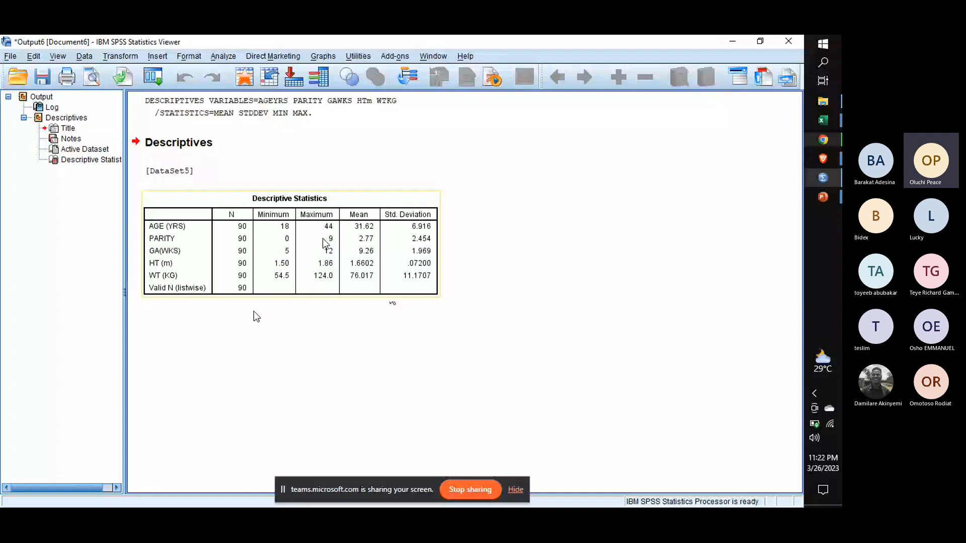
left_click(377, 309)
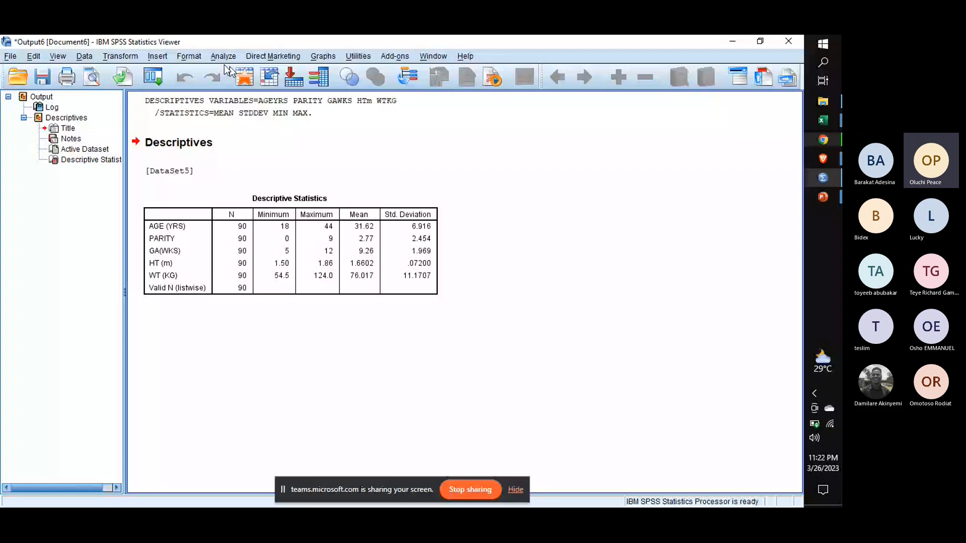
Switch to PowerPoint to view slide 10 on the descriptive statistics commands, and return to the Untitled6 dataset in SPSS
key("alt+Tab")
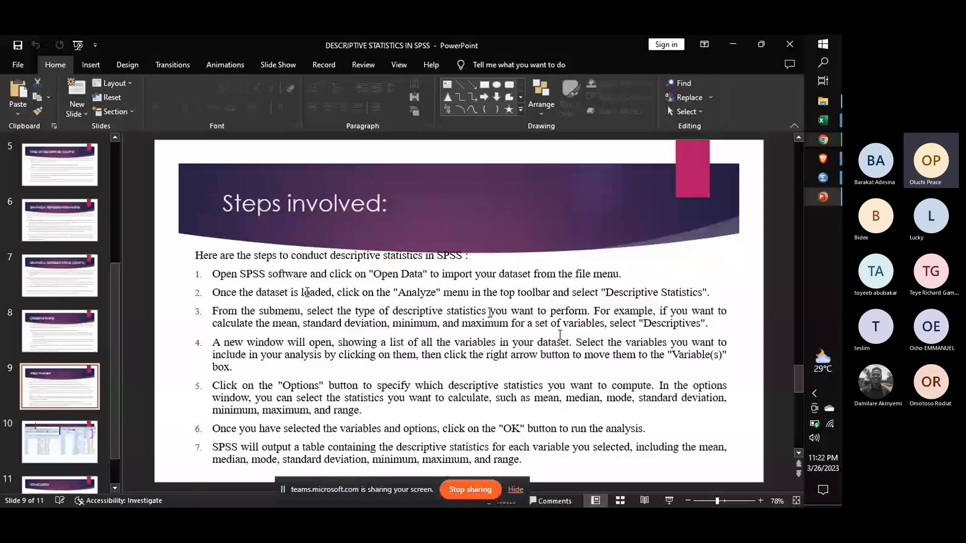
left_click(56, 412)
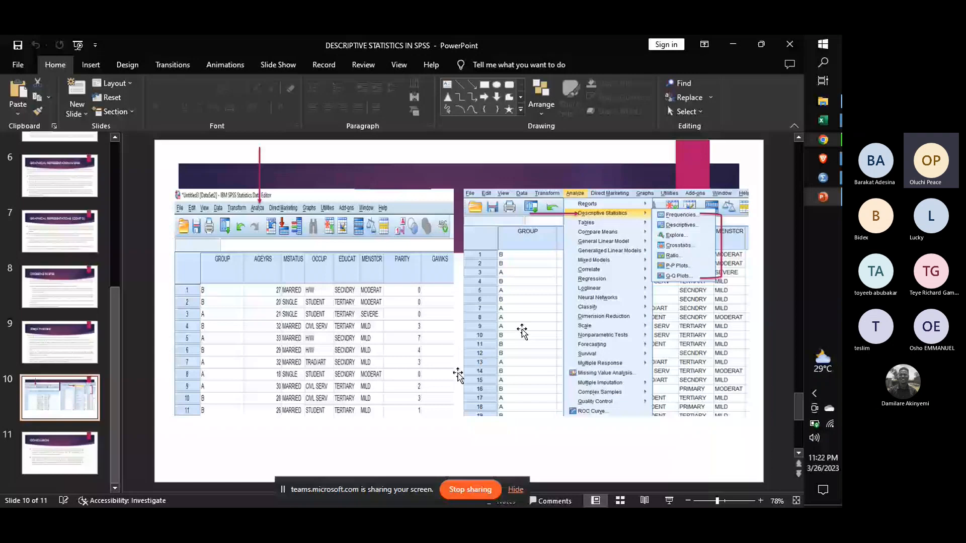
key("alt+Tab")
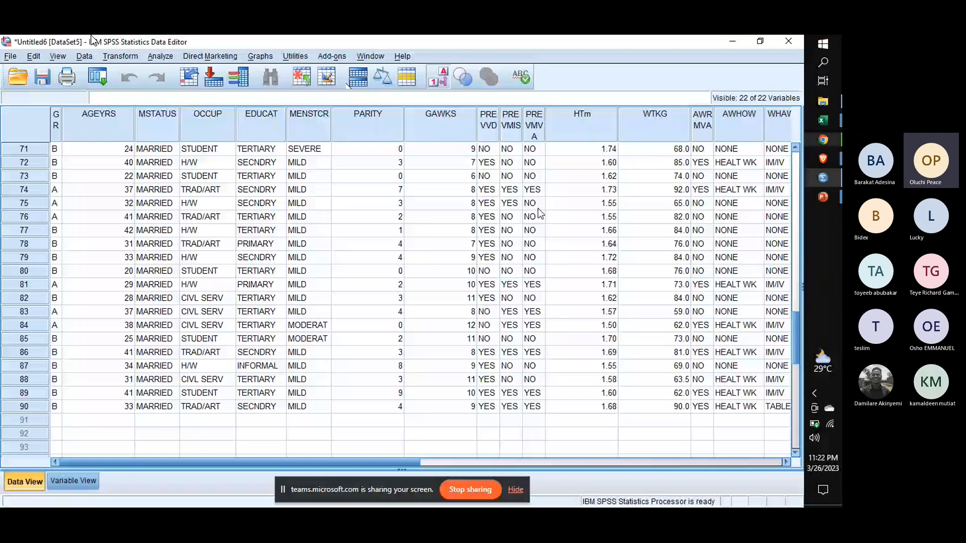
Widen the GROUP column of the dataset so its full heading fits on one line
left_click_drag(62, 128, 96, 129)
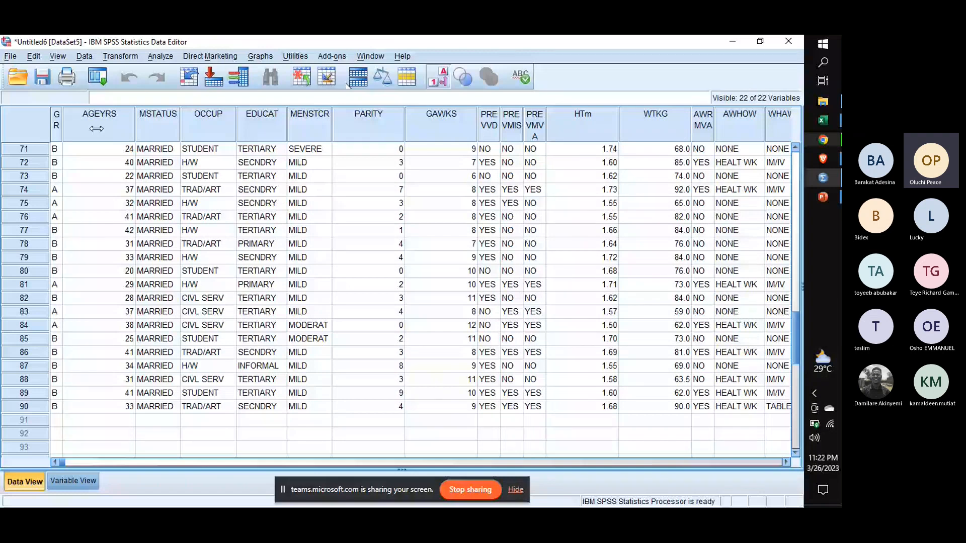
left_click_drag(96, 129, 91, 129)
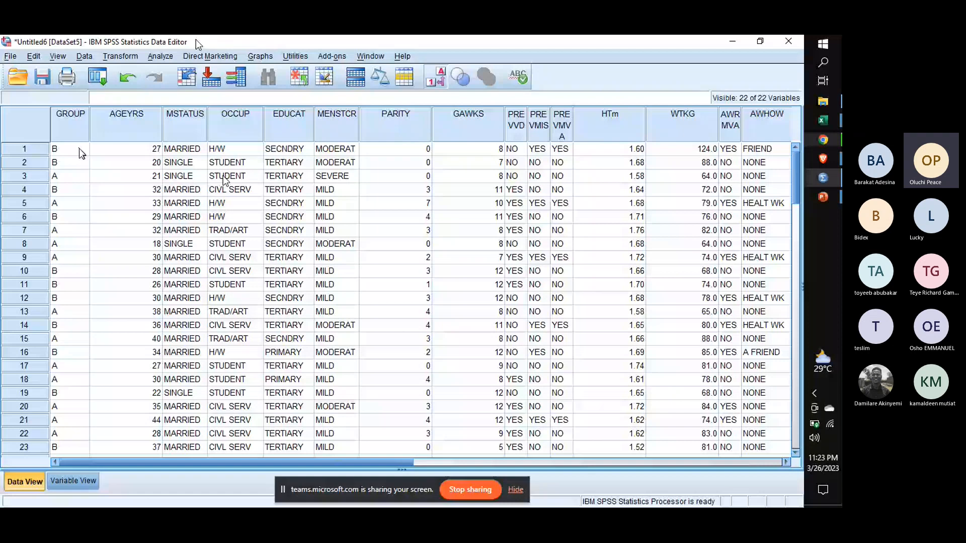
Set up a Crosstabs analysis with GROUP as the row variable and M/STATUS, OCCUP, EDUCAT and MENST CR as column variables
left_click(160, 56)
mouse_move(241, 86)
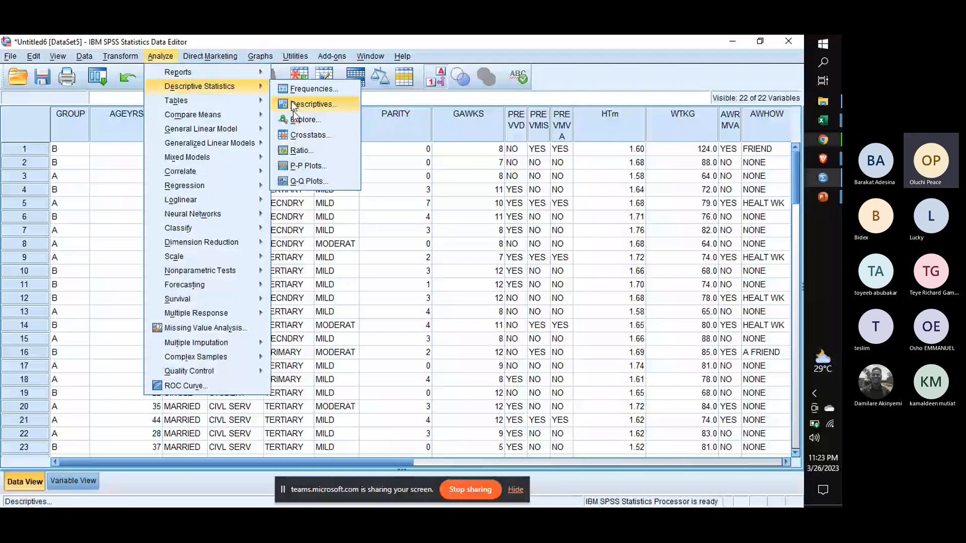
left_click(301, 134)
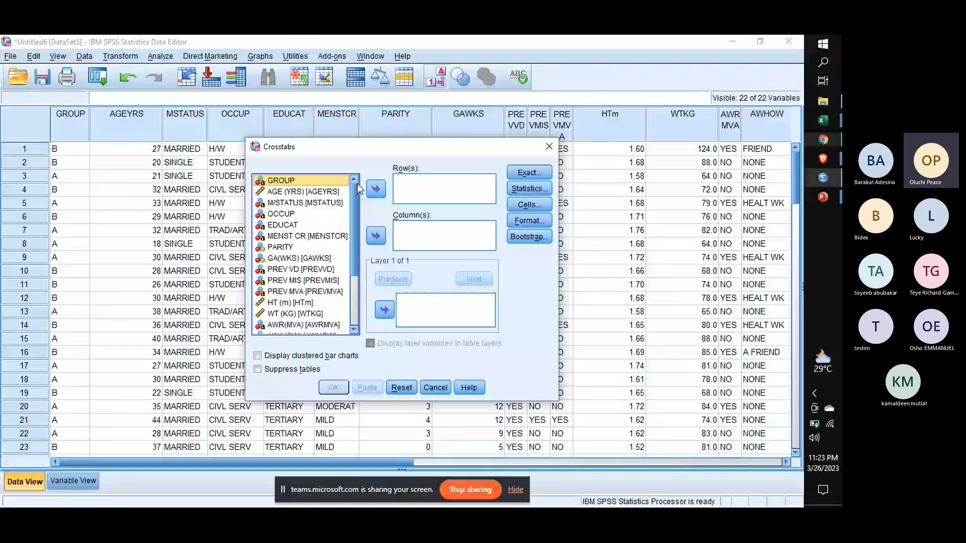
left_click(376, 189)
left_click(310, 192)
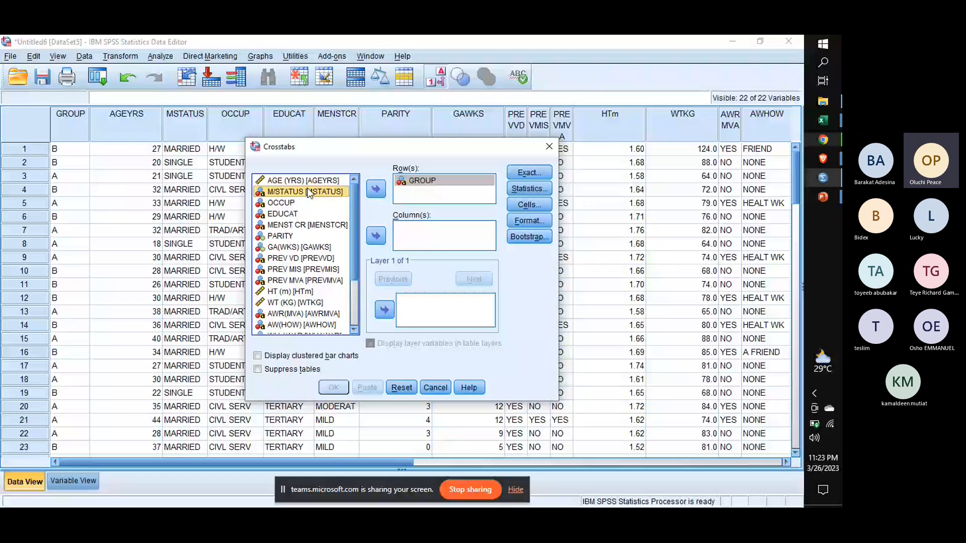
left_click(302, 225, "shift")
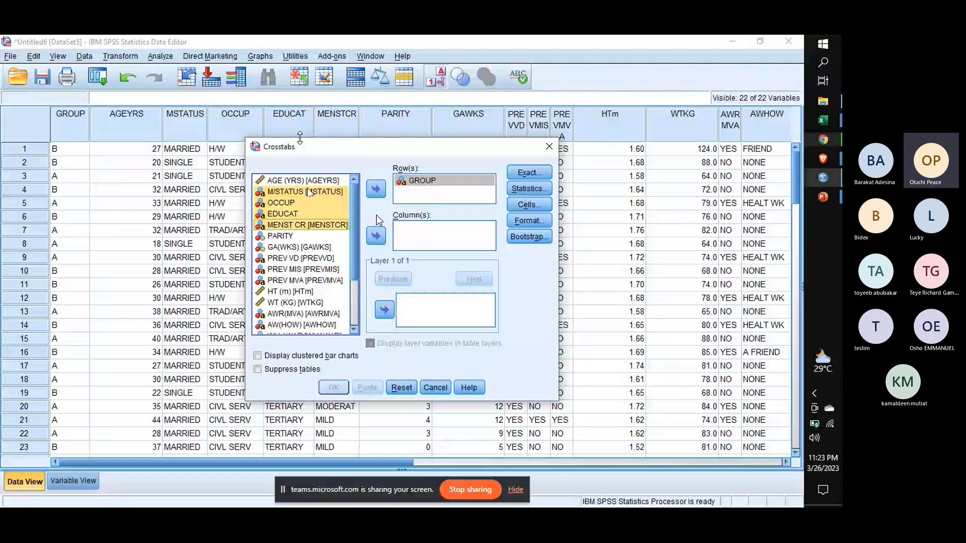
left_click(375, 236)
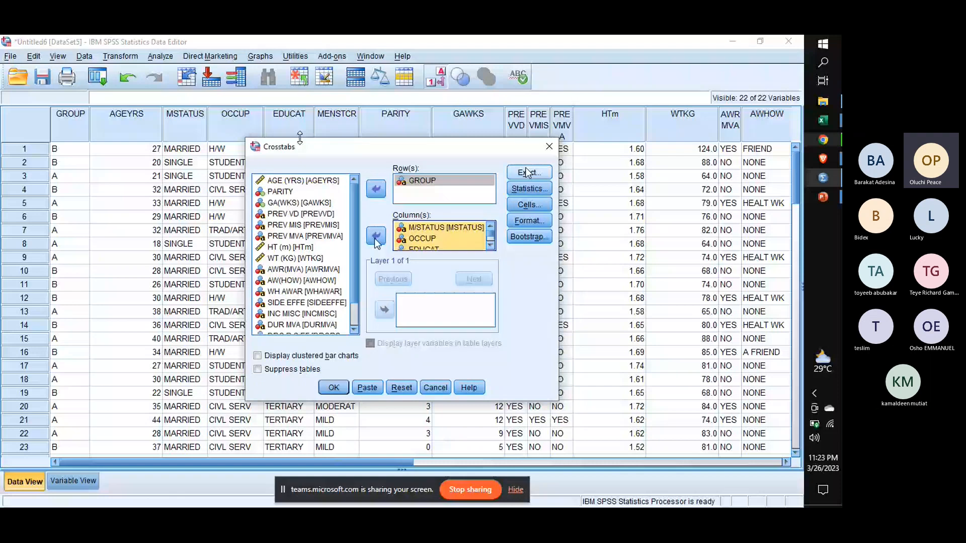
Keep the exact tests at Asymptotic only, request Correlations for the crosstabs, and open the cell display settings
left_click(527, 172)
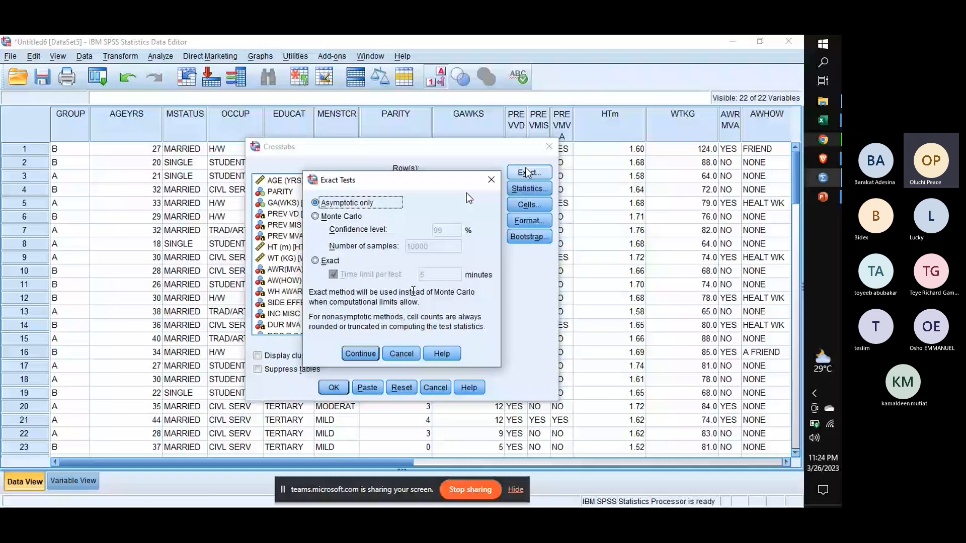
key("Return")
left_click(530, 188)
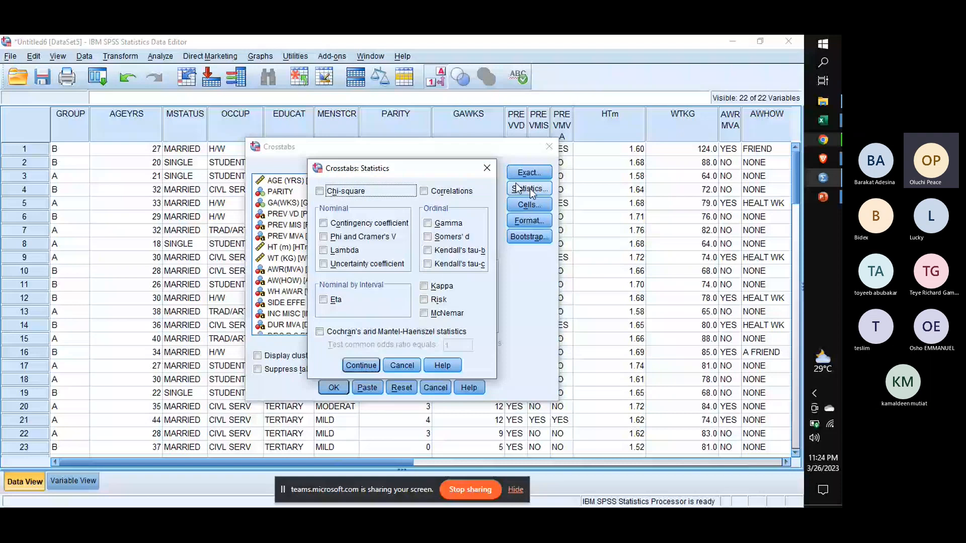
left_click(444, 193)
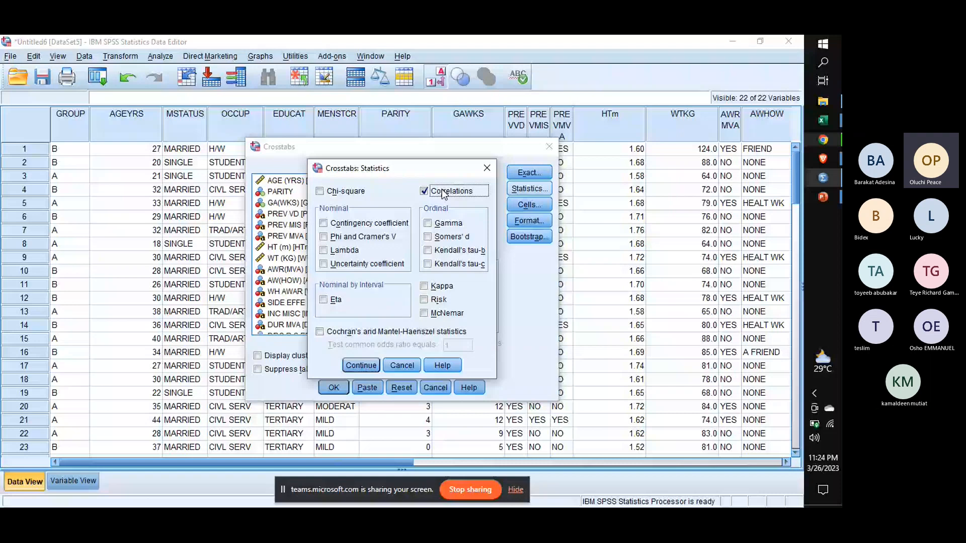
left_click(362, 365)
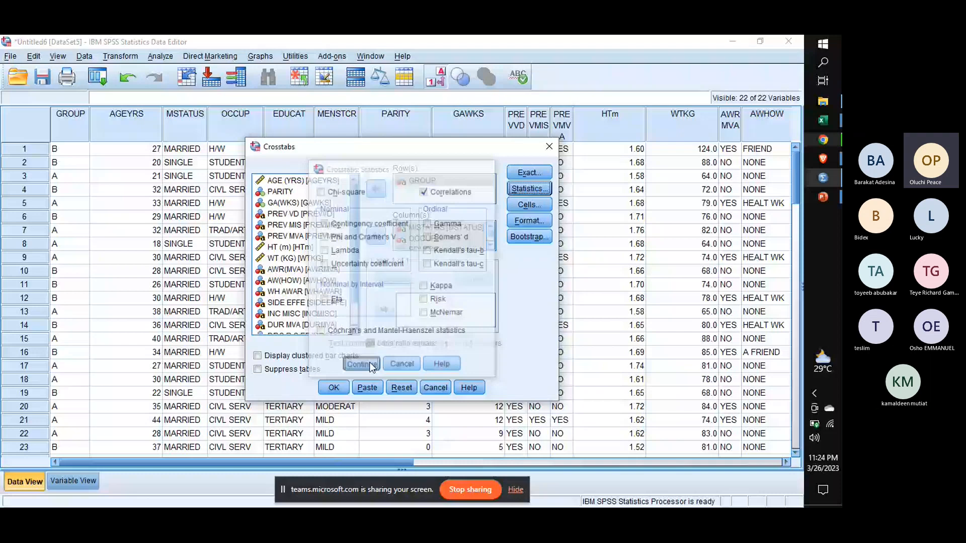
left_click(529, 204)
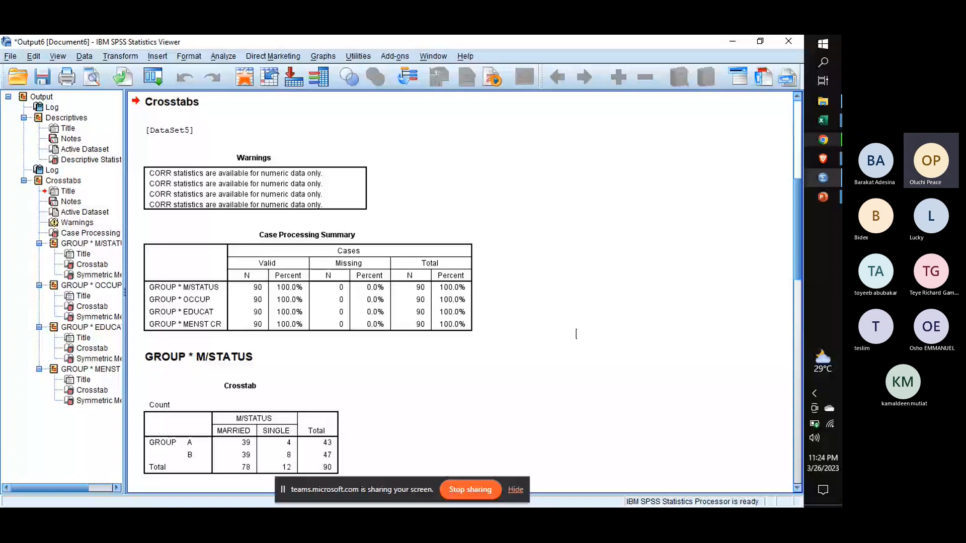
Examine the crosstabs of GROUP against M/STATUS, OCCUP, EDUCAT and MENST CR in the output
scroll(188, 280, "down", 3)
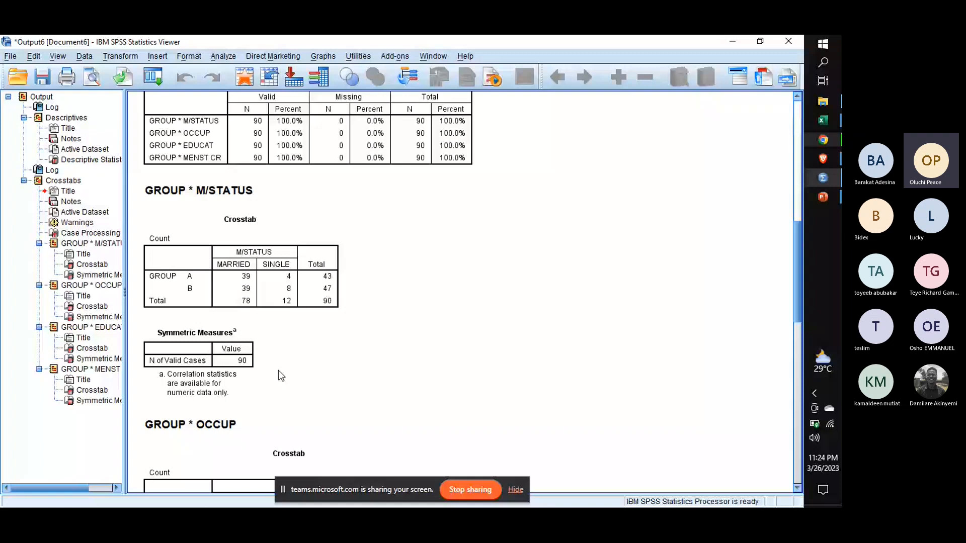
scroll(278, 375, "down", 3)
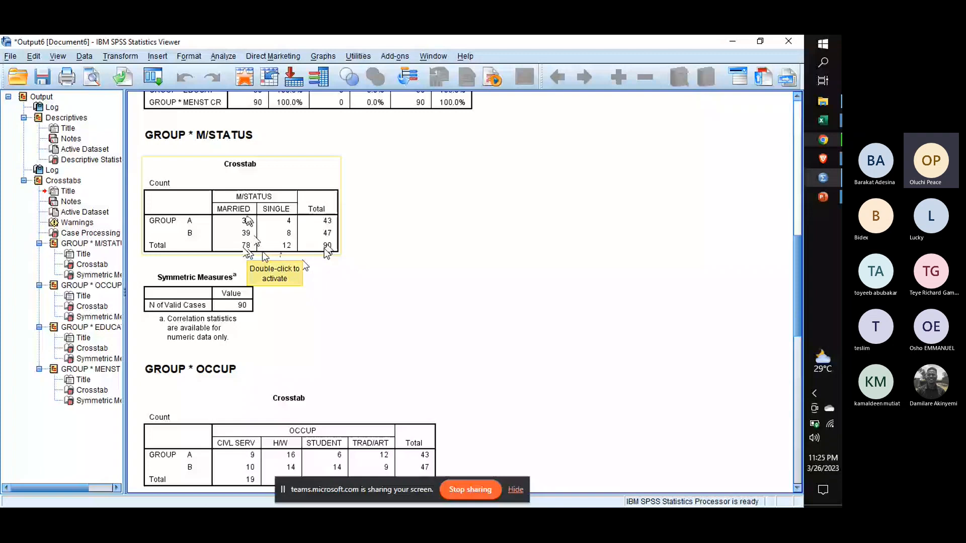
scroll(262, 252, "down", 5)
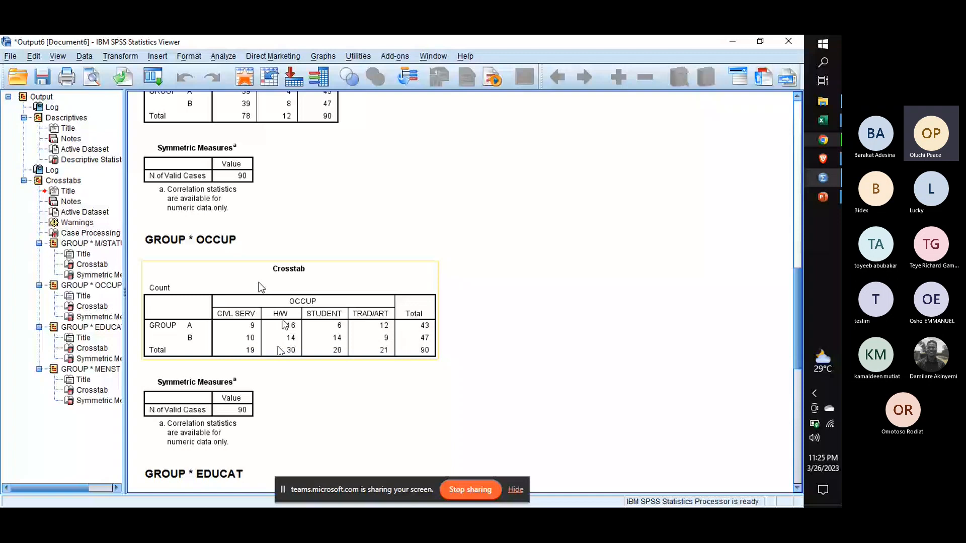
scroll(386, 331, "down", 3)
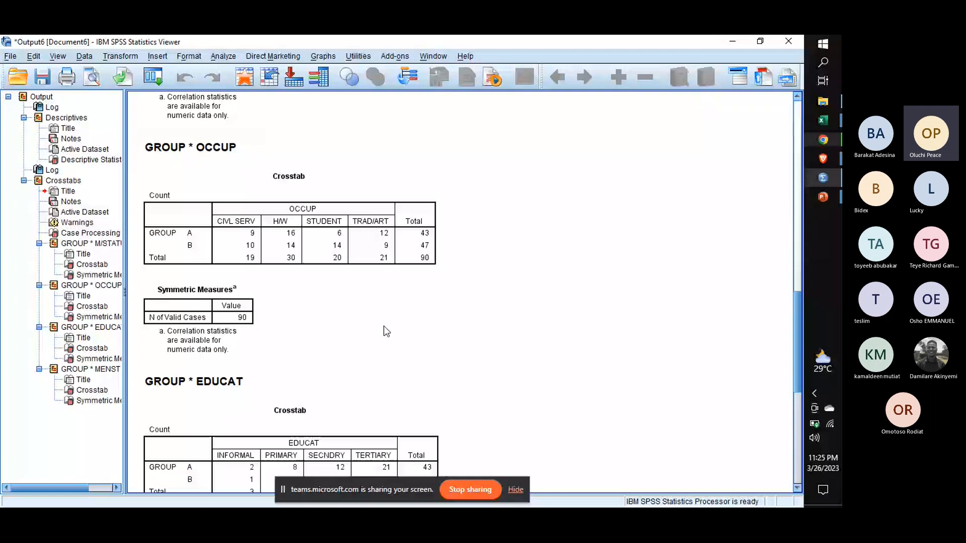
scroll(386, 331, "down", 6)
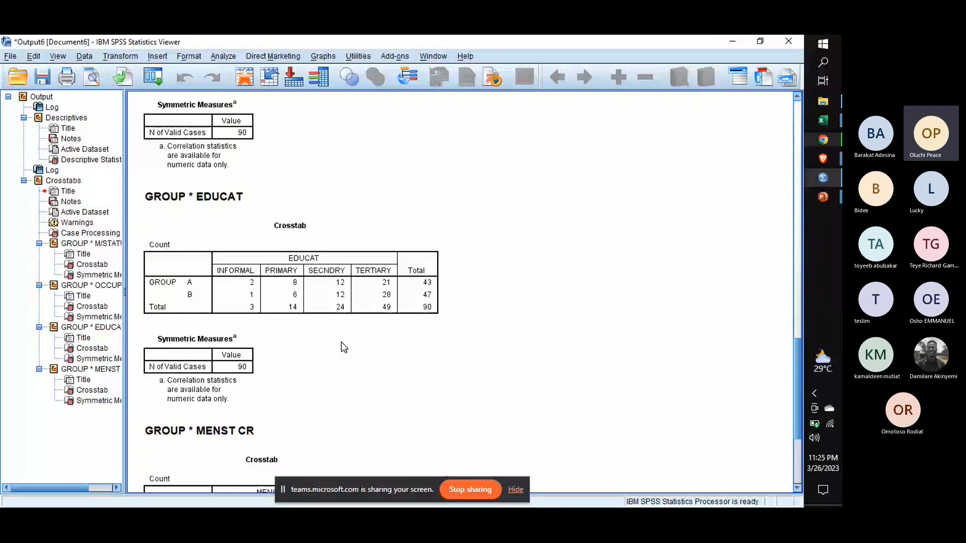
scroll(341, 343, "down", 6)
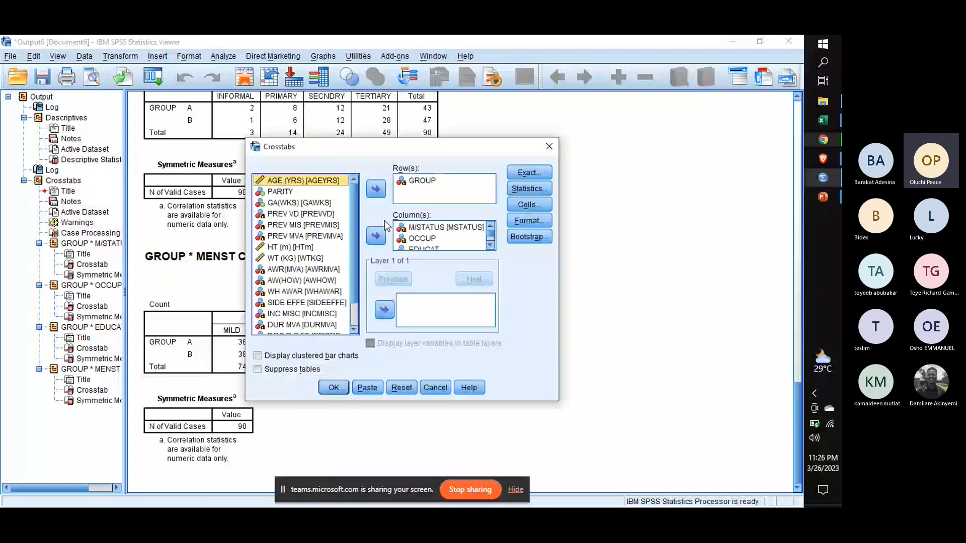
Replace all the column variables of the Crosstabs analysis with PARITY, keeping GROUP as the row variable
left_click(416, 229)
key("ctrl+a")
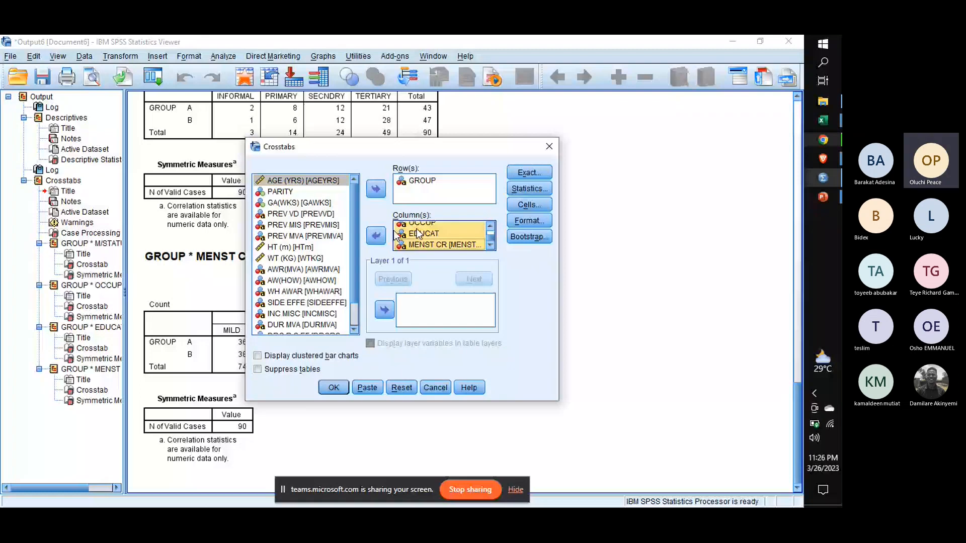
left_click(375, 235)
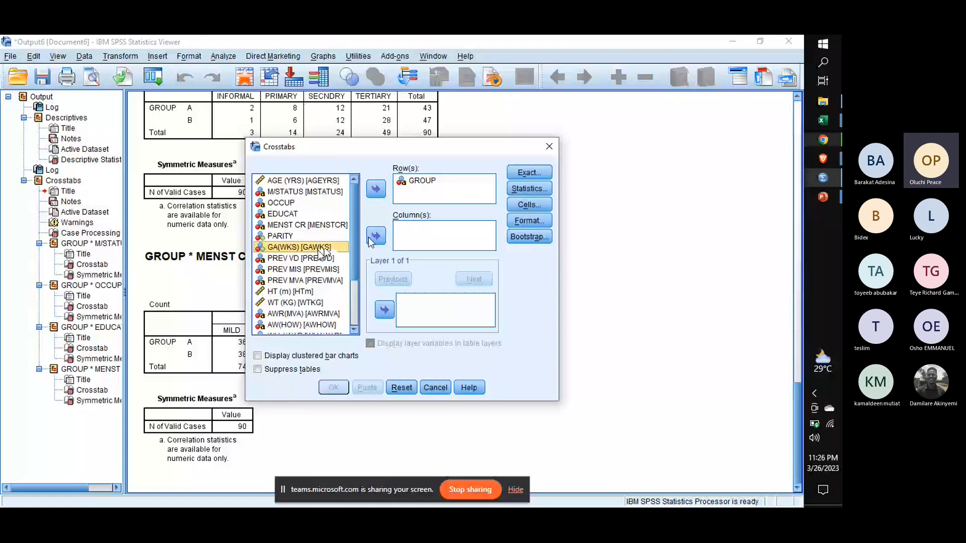
left_click(280, 236)
left_click(376, 235)
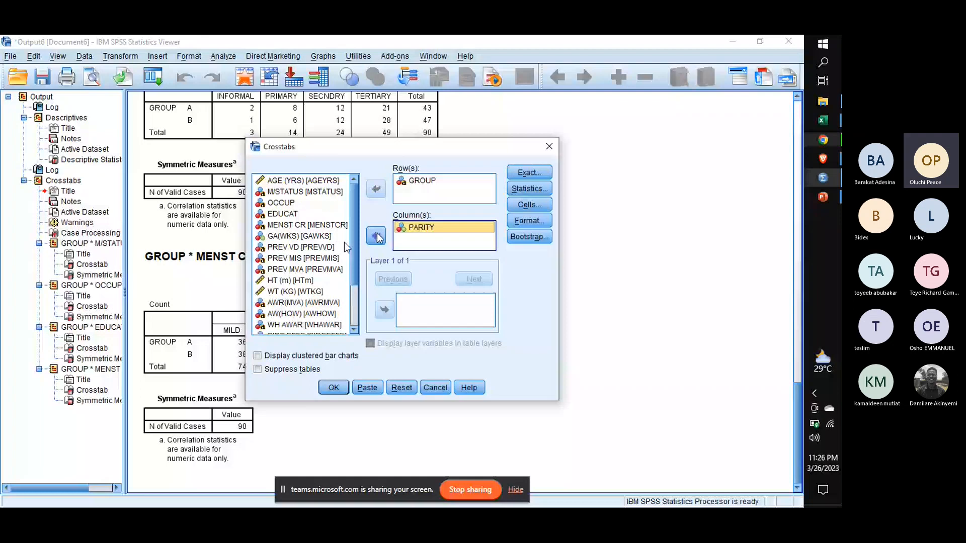
Replace PARITY with HT (m) and WT (KG) as the Crosstabs column variables, keep GROUP as the row variable, and run the analysis
left_click(377, 237)
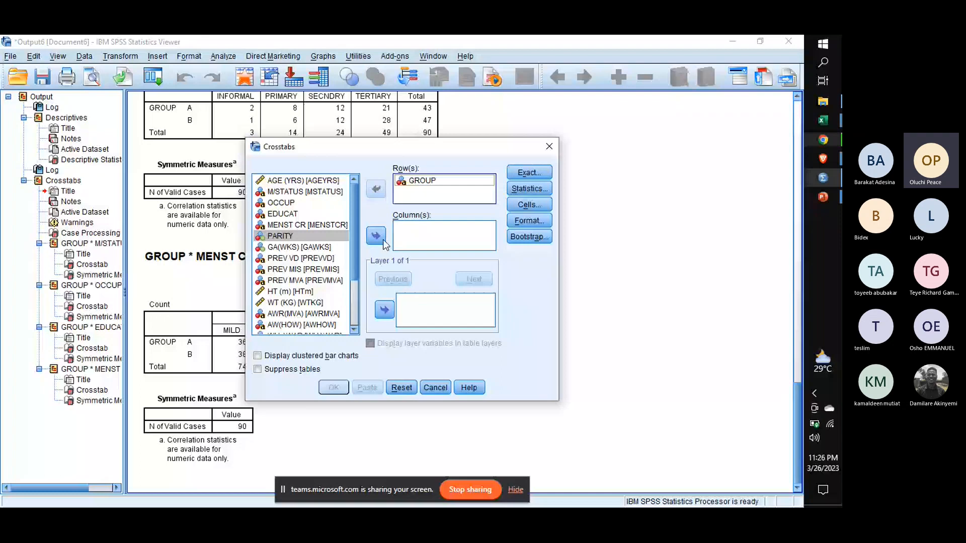
left_click(383, 240)
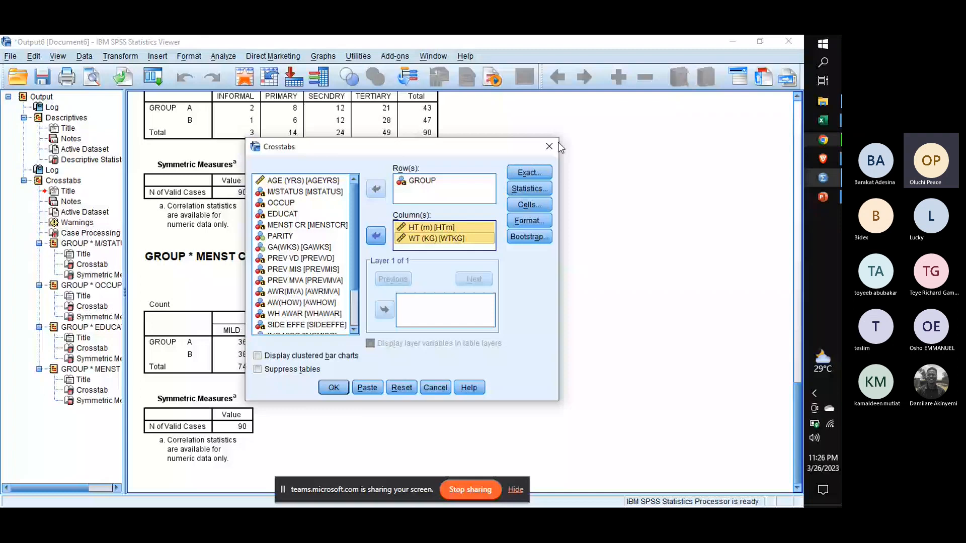
left_click(334, 390)
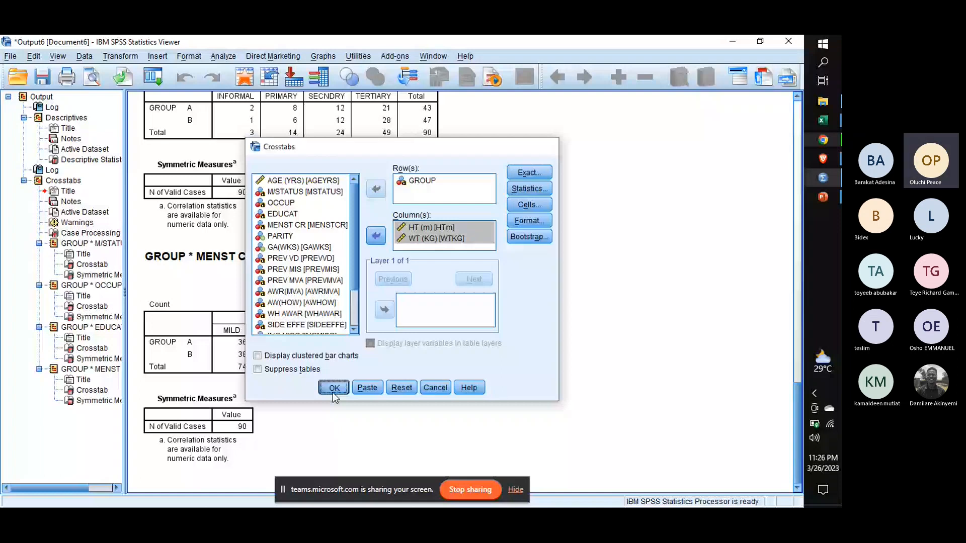
left_click(334, 392)
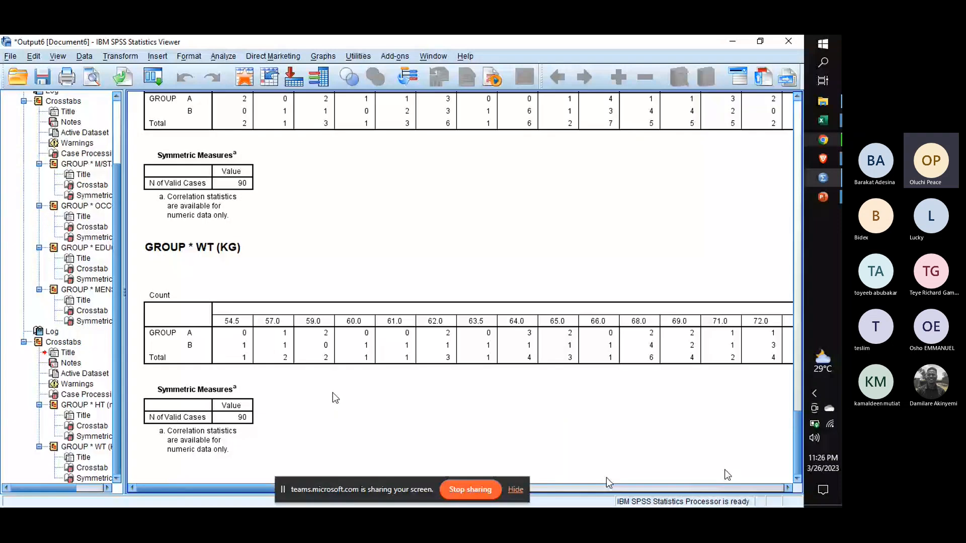
Examine the GROUP by WT (KG) crosstab across its full width, and close the output without saving it
left_click(728, 489)
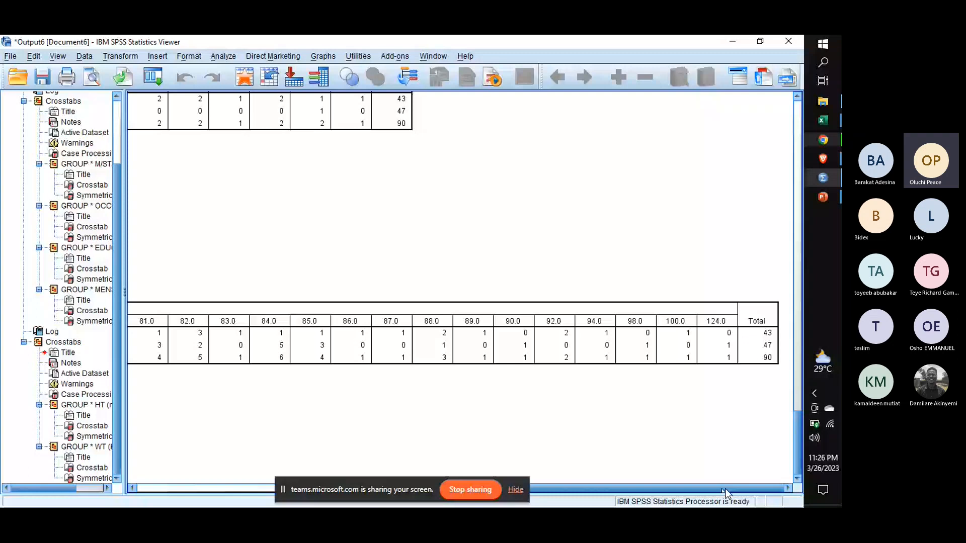
left_click_drag(726, 493, 247, 494)
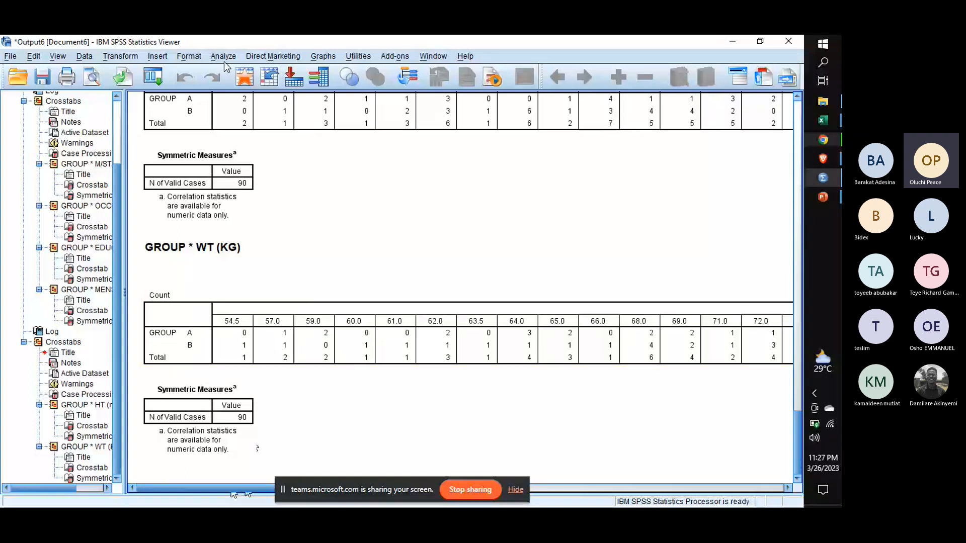
left_click(788, 42)
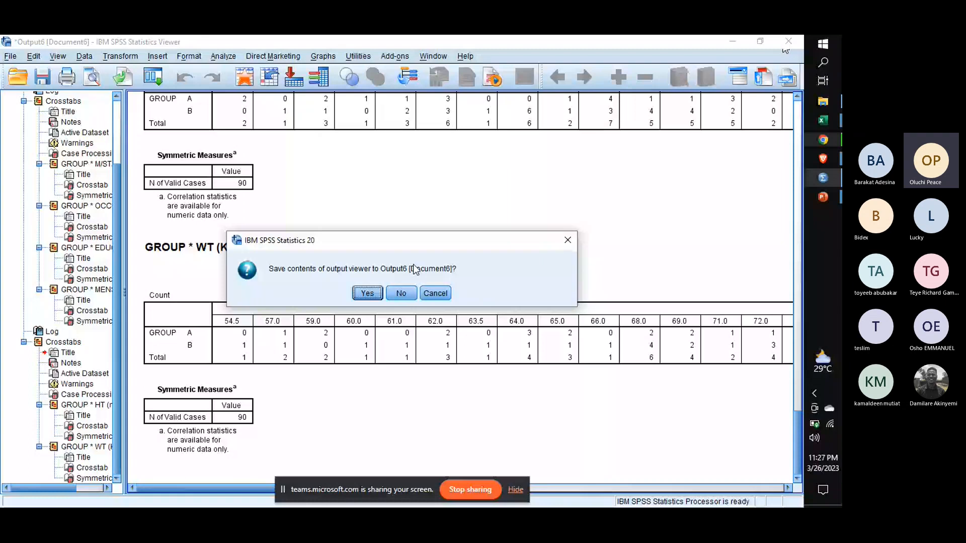
left_click(401, 294)
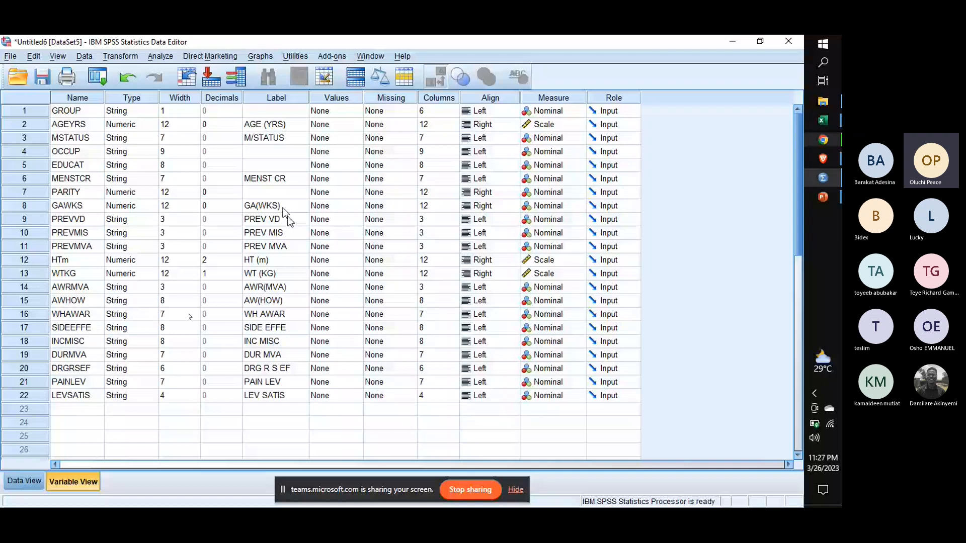
Start a simple bar chart in the Chart Builder and consult the bar chart explanation on the PowerPoint slide
left_click(169, 58)
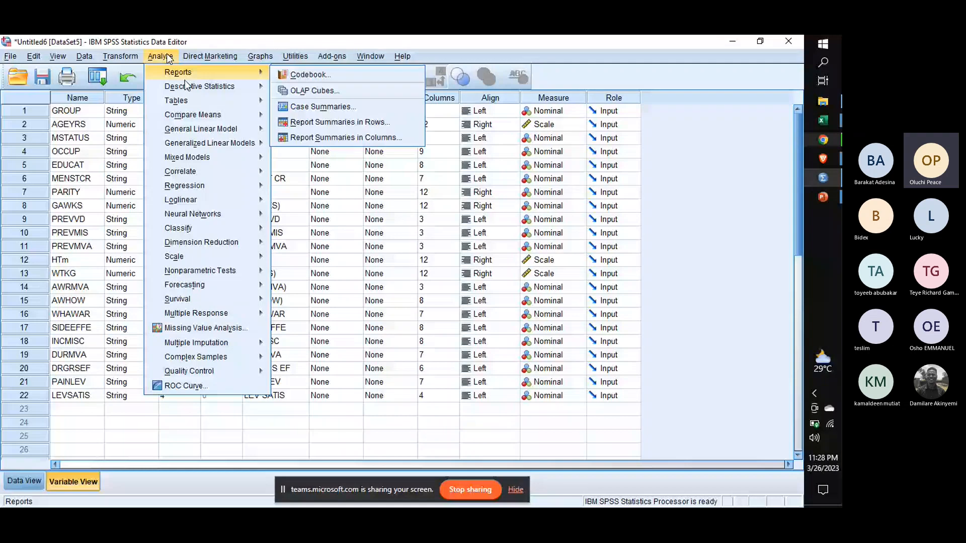
mouse_move(193, 90)
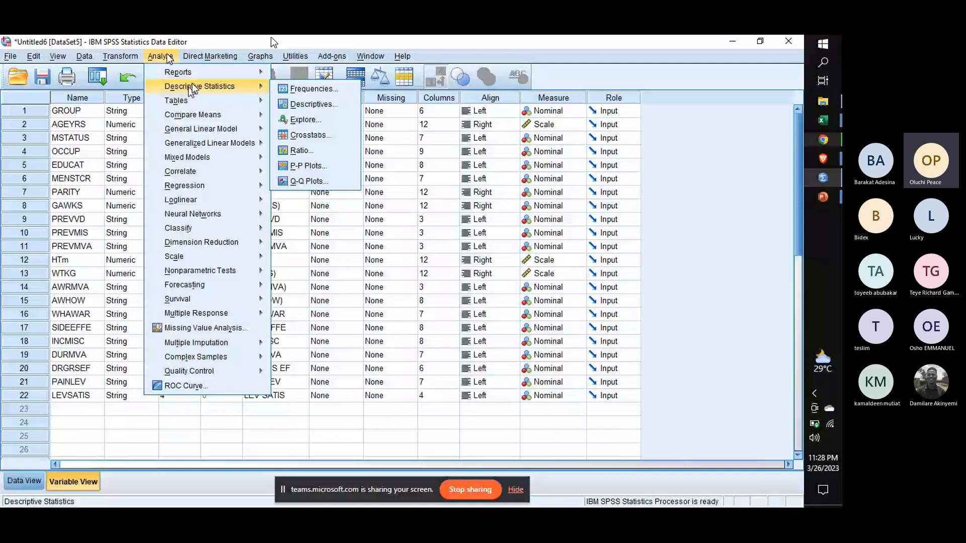
left_click(260, 56)
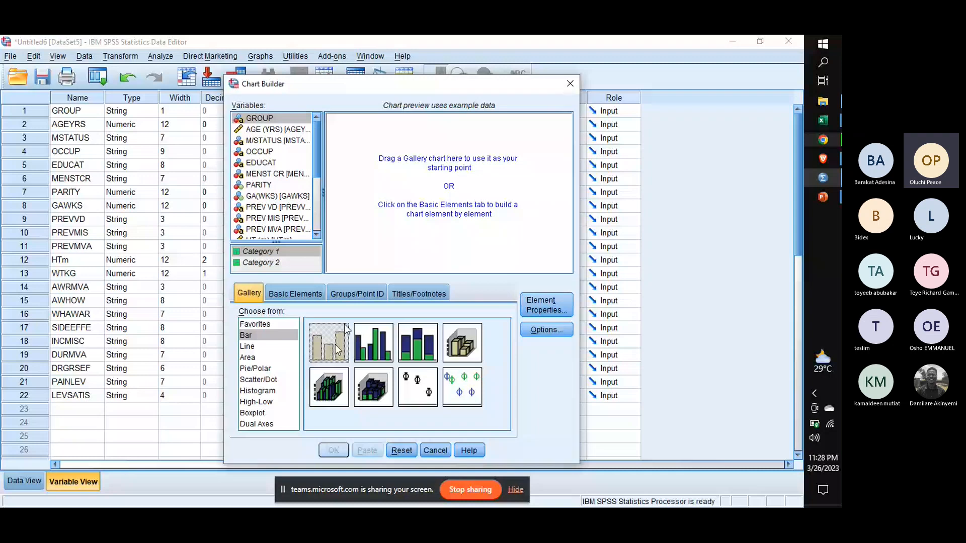
left_click_drag(337, 348, 411, 204)
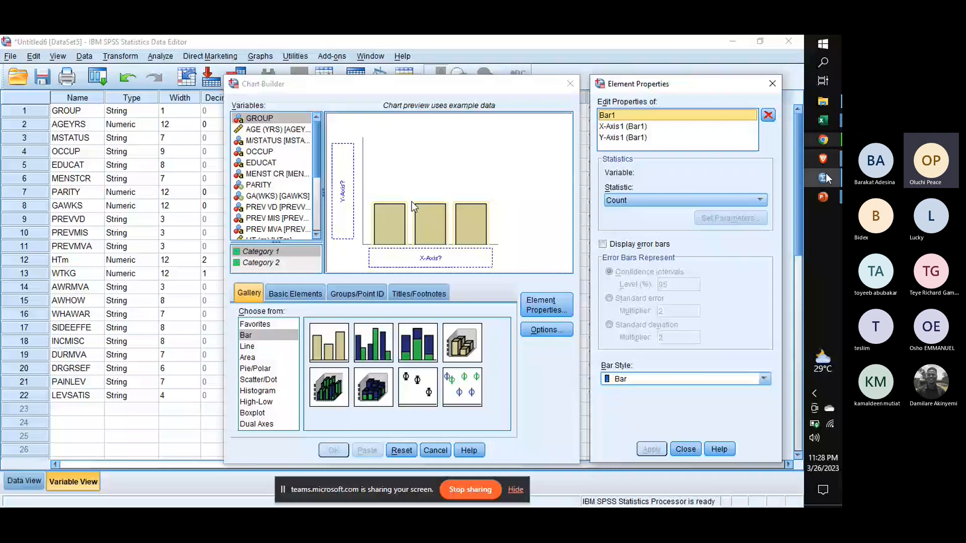
left_click(823, 197)
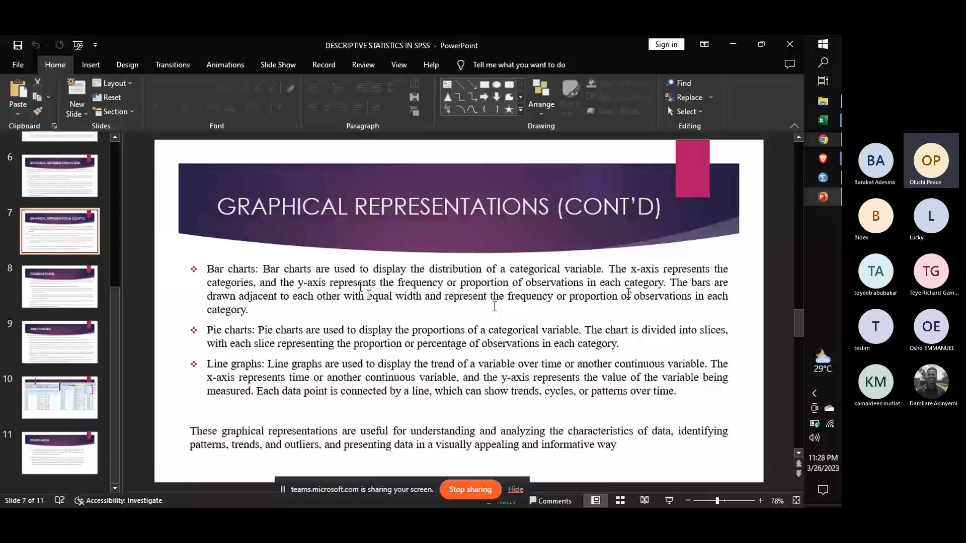
key("alt+Tab")
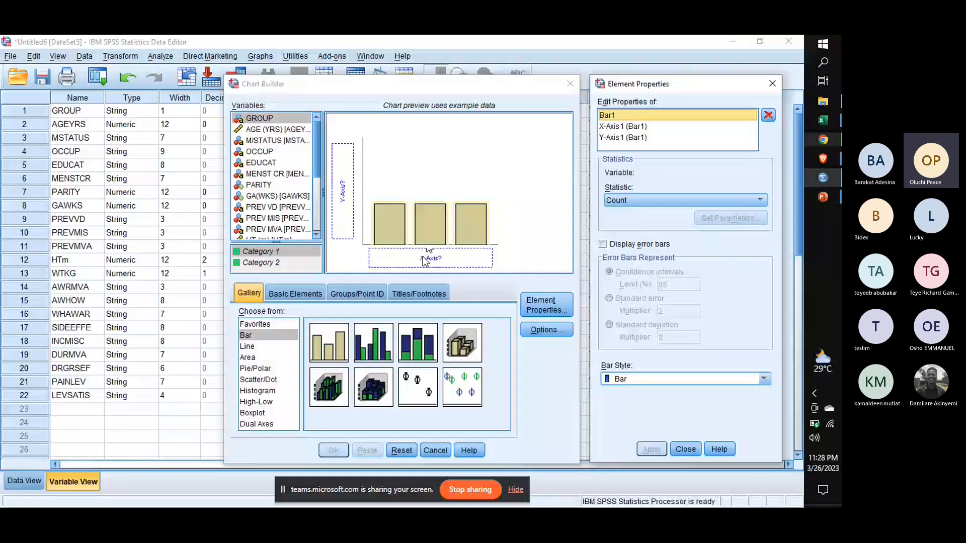
Assign GROUP to the x-axis and WT (KG) to the y-axis of the bar chart, and generate the chart
left_click(261, 162)
left_click(278, 119)
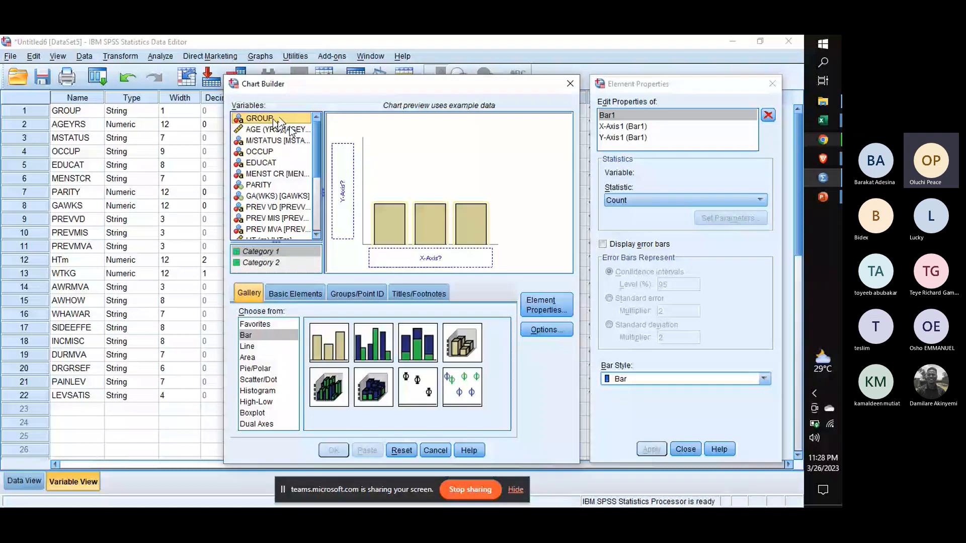
left_click_drag(280, 121, 417, 257)
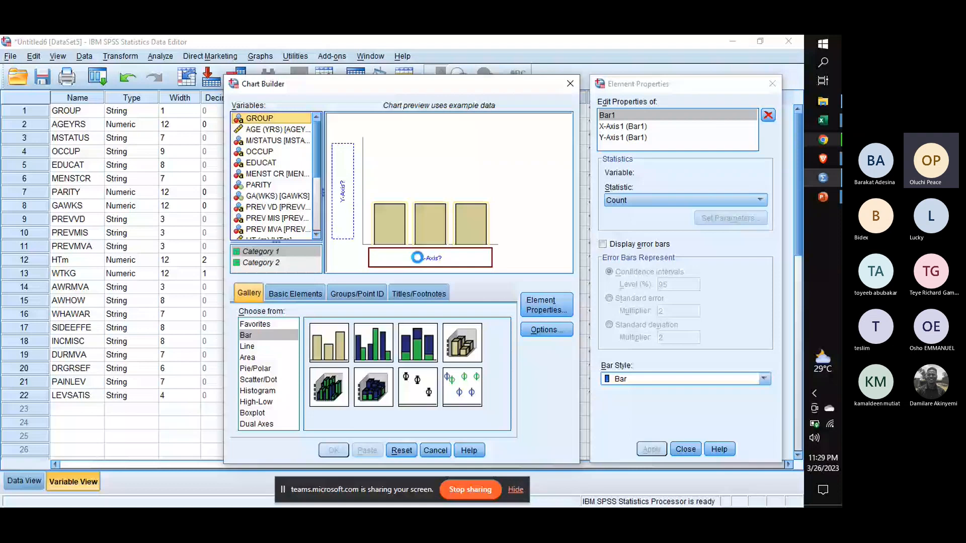
left_click_drag(417, 258, 420, 262)
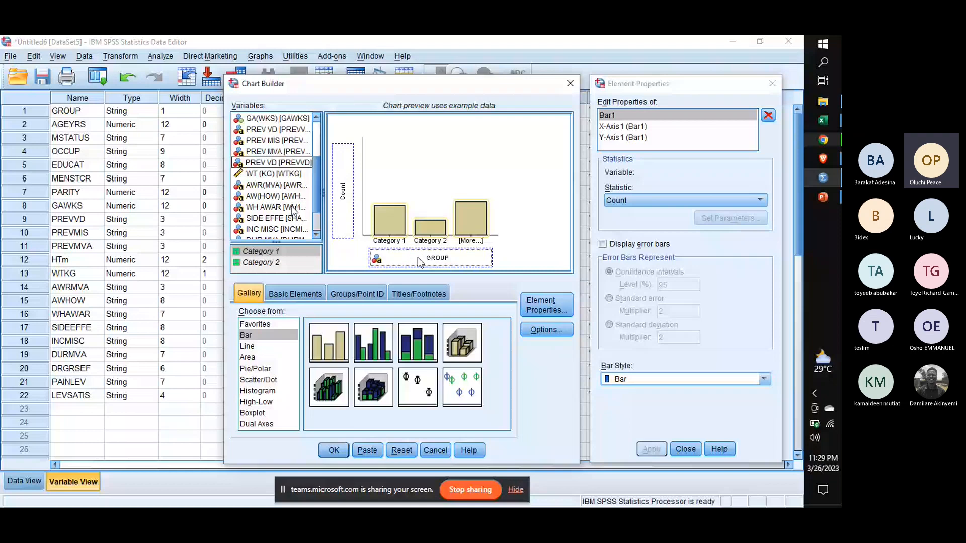
left_click(334, 450)
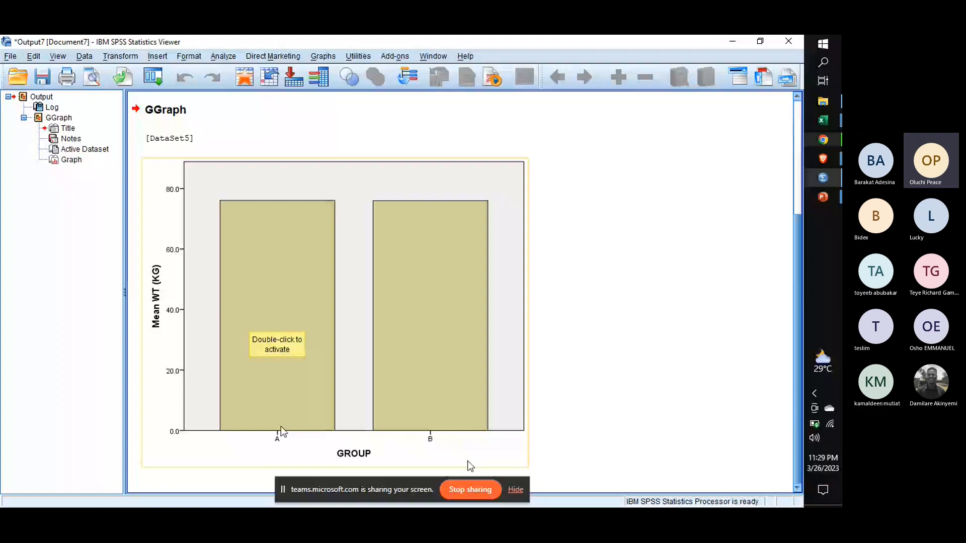
left_click(577, 418)
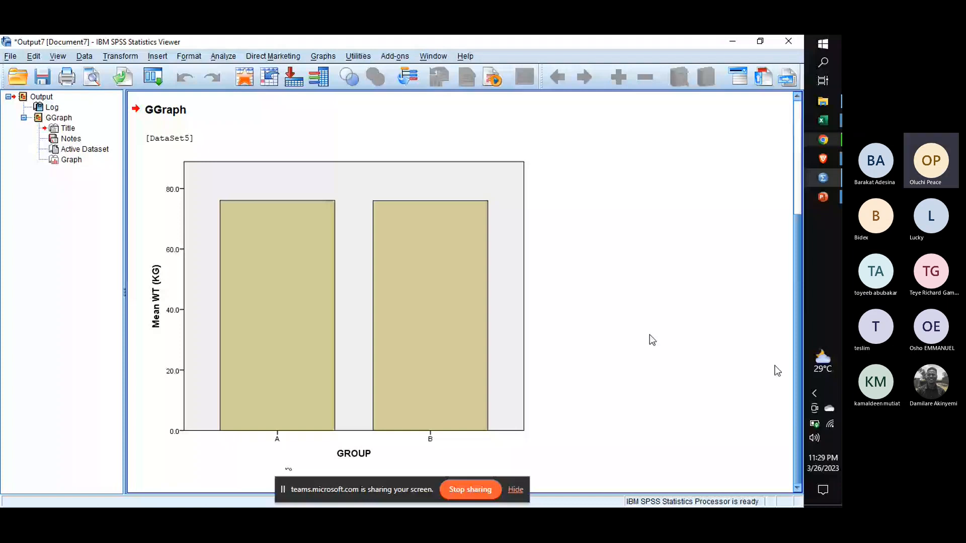
Switch to the Microsoft Teams meeting window in the browser
left_click(826, 160)
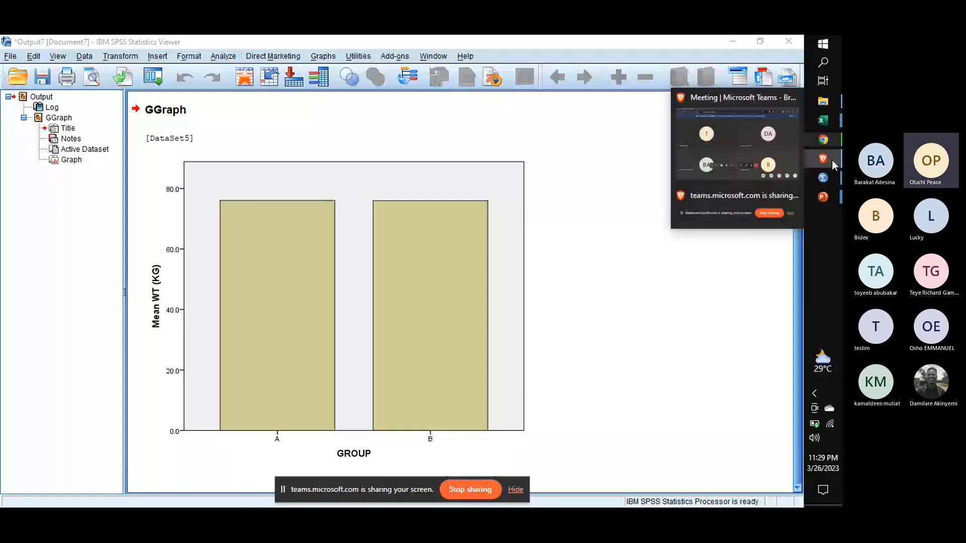
left_click(775, 136)
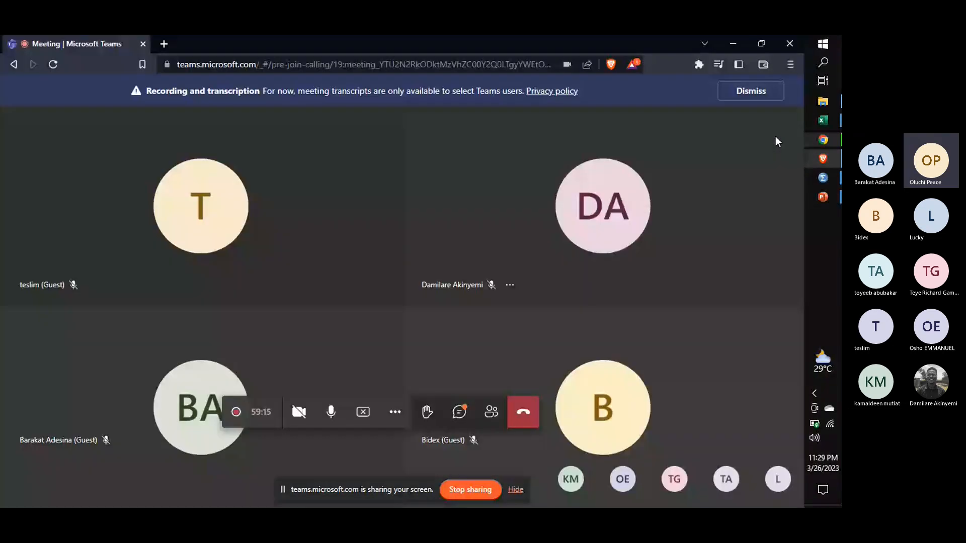